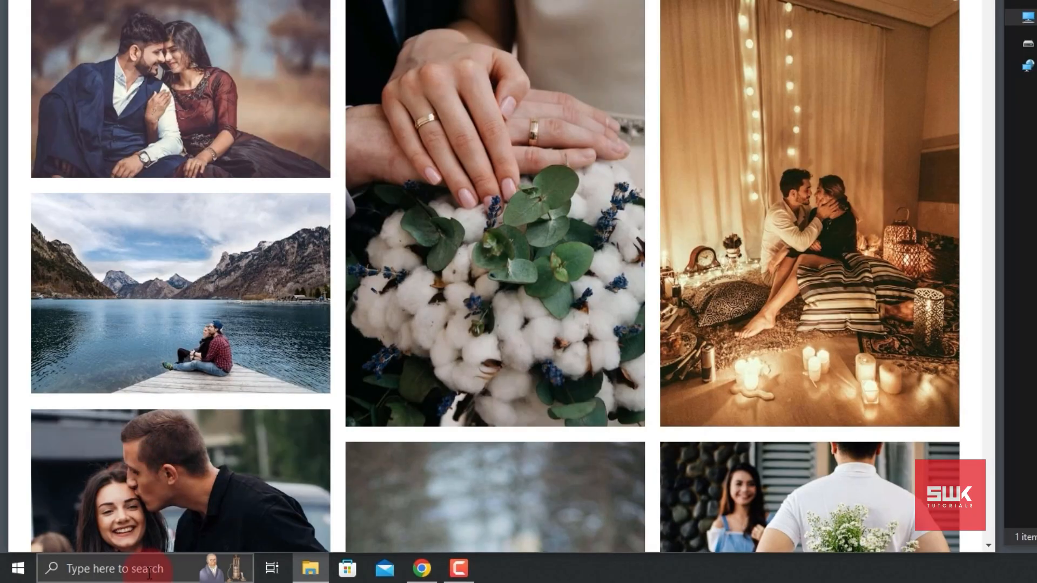
# - Search Windows for "snip" and open the Snip & Sketch app
pyautogui.click(147, 567)
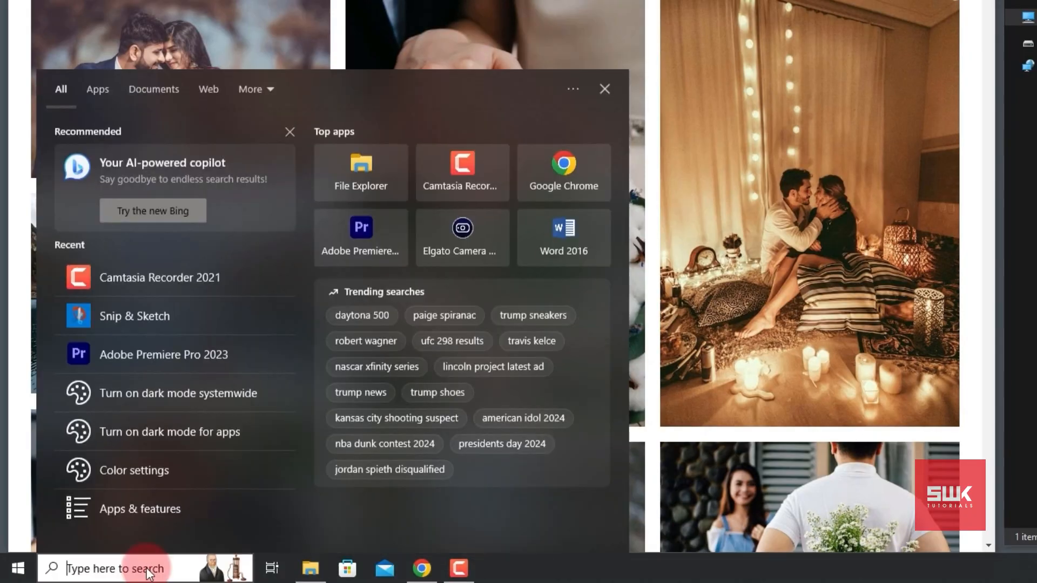
pyautogui.write('snip')
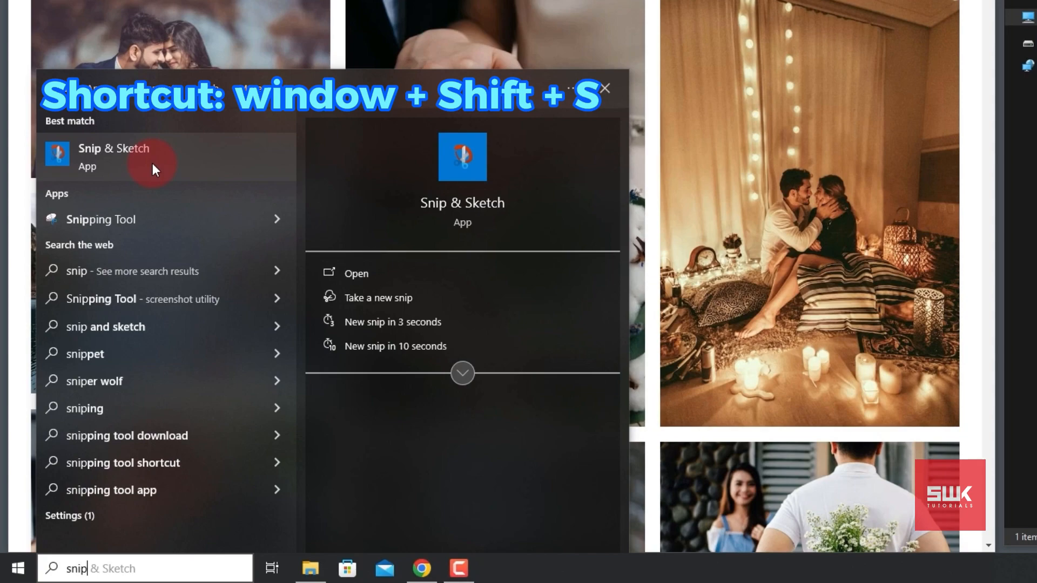
pyautogui.click(152, 163)
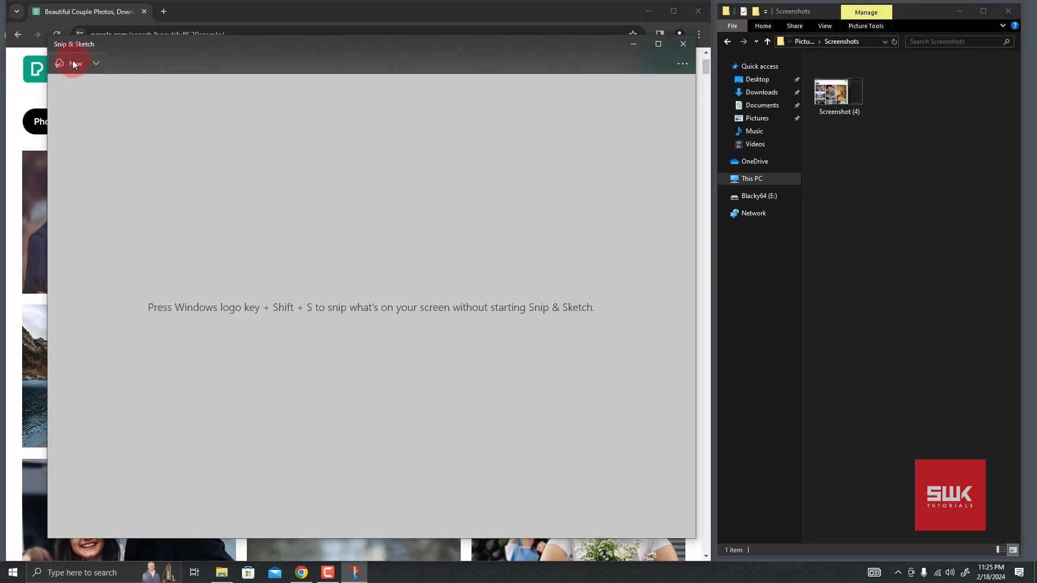
# - Capture a rectangular snip of the candlelit couple photo on the Pexels page
pyautogui.click(72, 63)
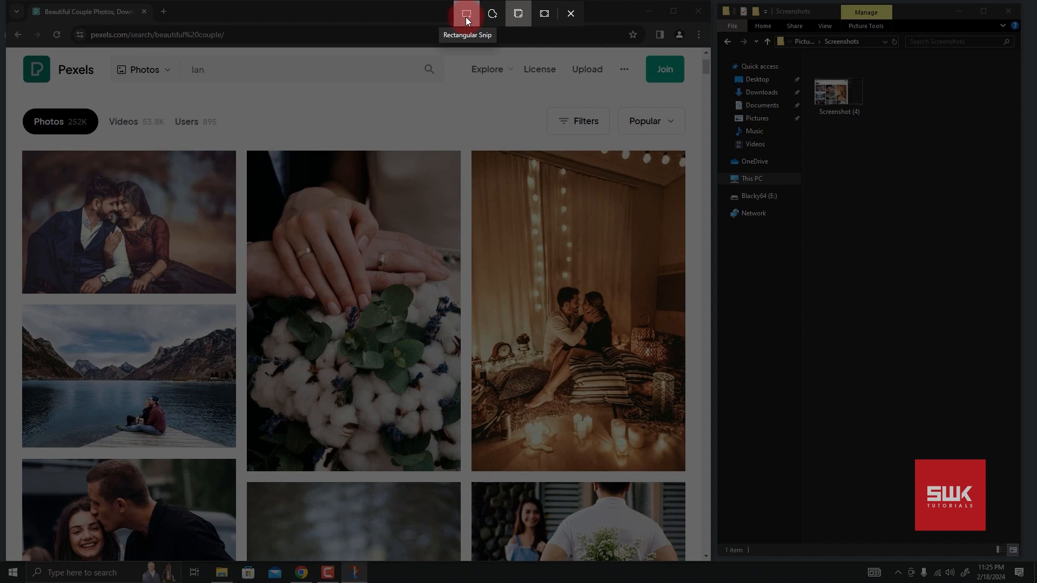
pyautogui.click(467, 21)
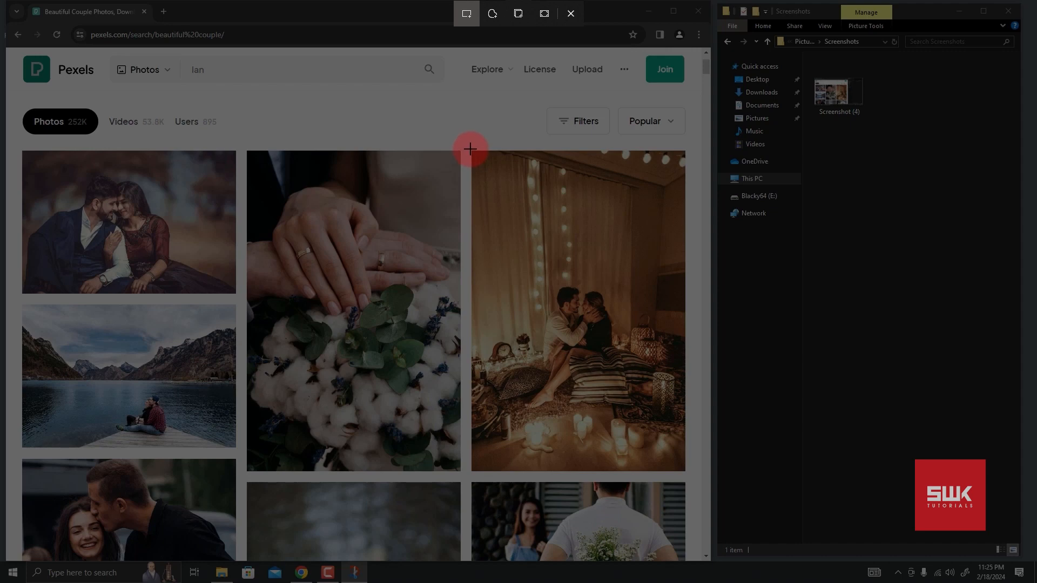
pyautogui.moveTo(470, 150)
pyautogui.mouseDown()
pyautogui.moveTo(510, 231)
pyautogui.moveTo(682, 469)
pyautogui.mouseUp()
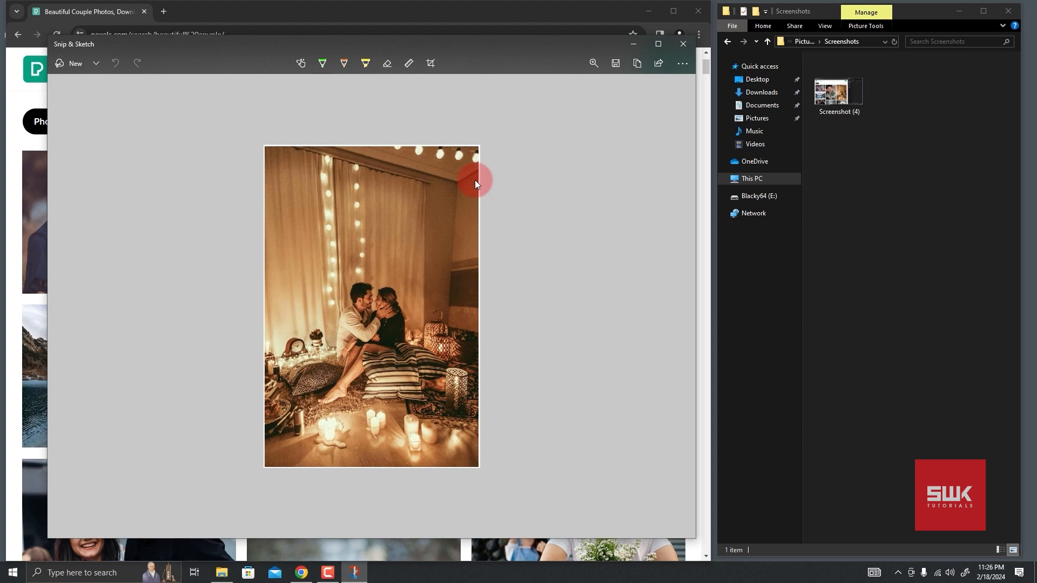
# - Crop the captured candlelit photo slightly so the thin white border around it is trimmed off, and apply the crop
pyautogui.click(437, 63)
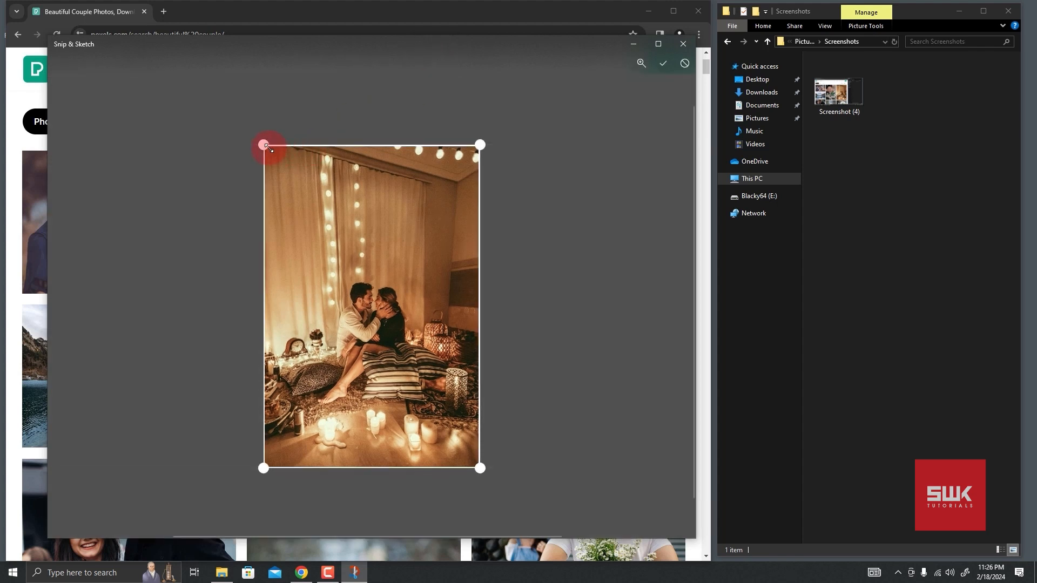
pyautogui.moveTo(268, 148); pyautogui.dragTo(270, 148)
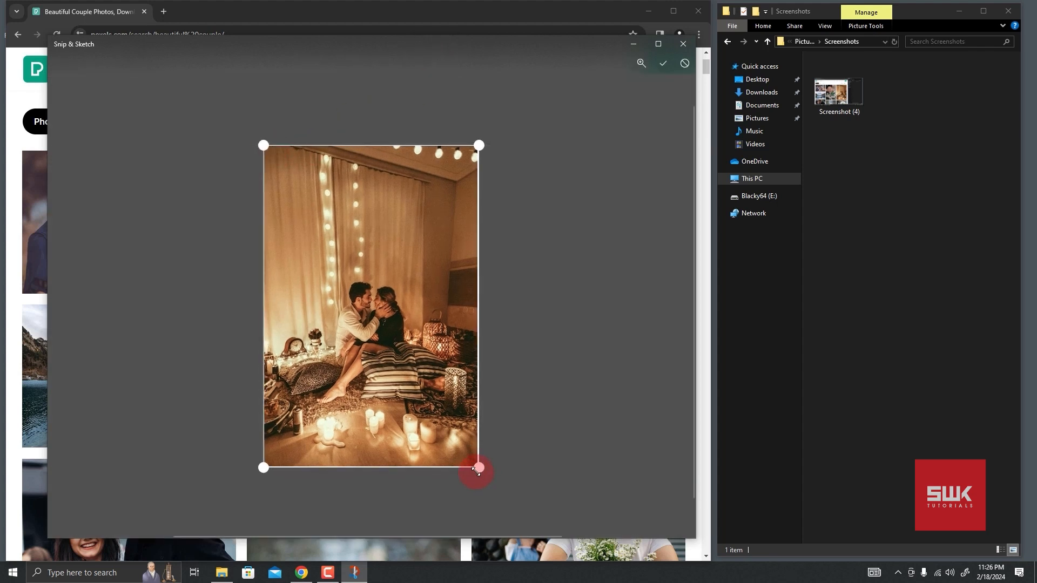
pyautogui.moveTo(476, 472); pyautogui.dragTo(478, 467)
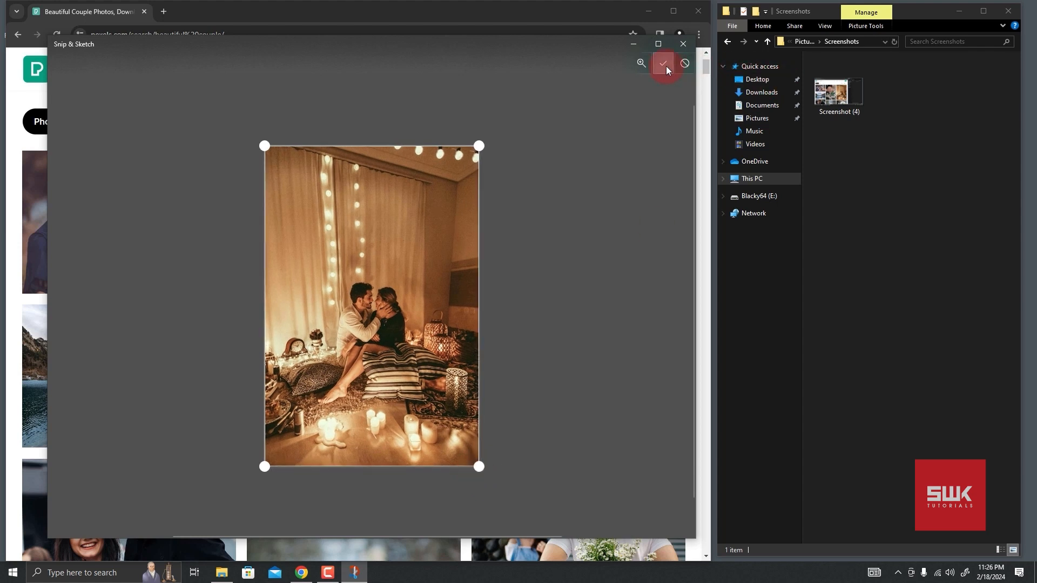
pyautogui.click(664, 65)
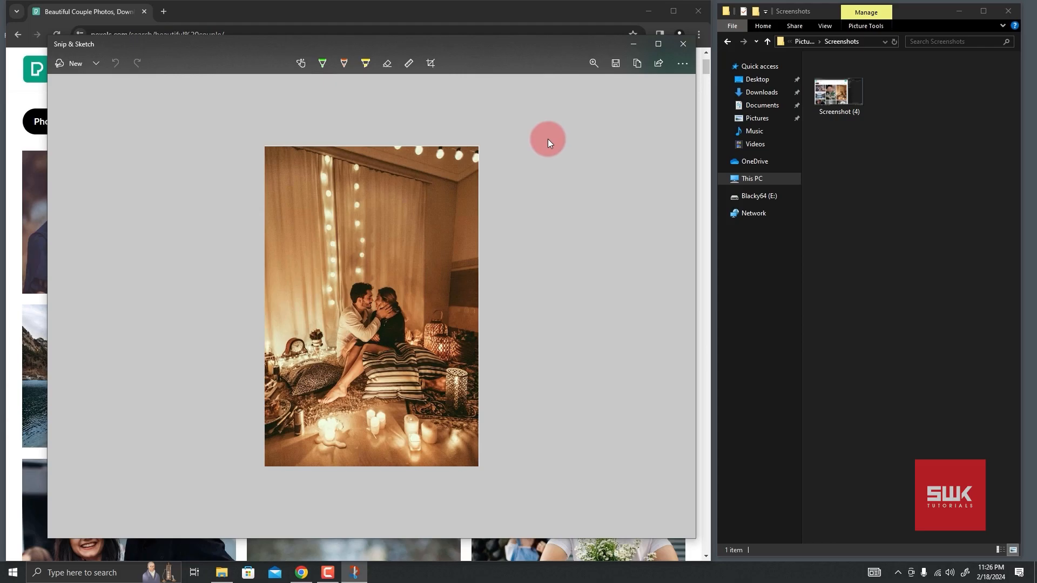
# - Start a new snip in freeform mode and trace around the photo of the couple seated in the field
pyautogui.hotkey('ctrl', 'n')
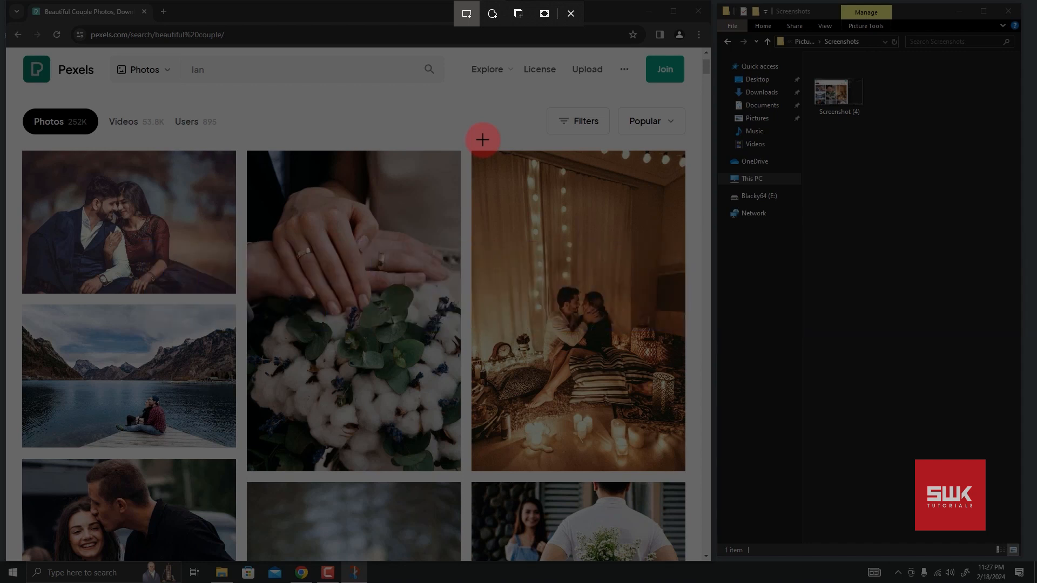
pyautogui.click(518, 10)
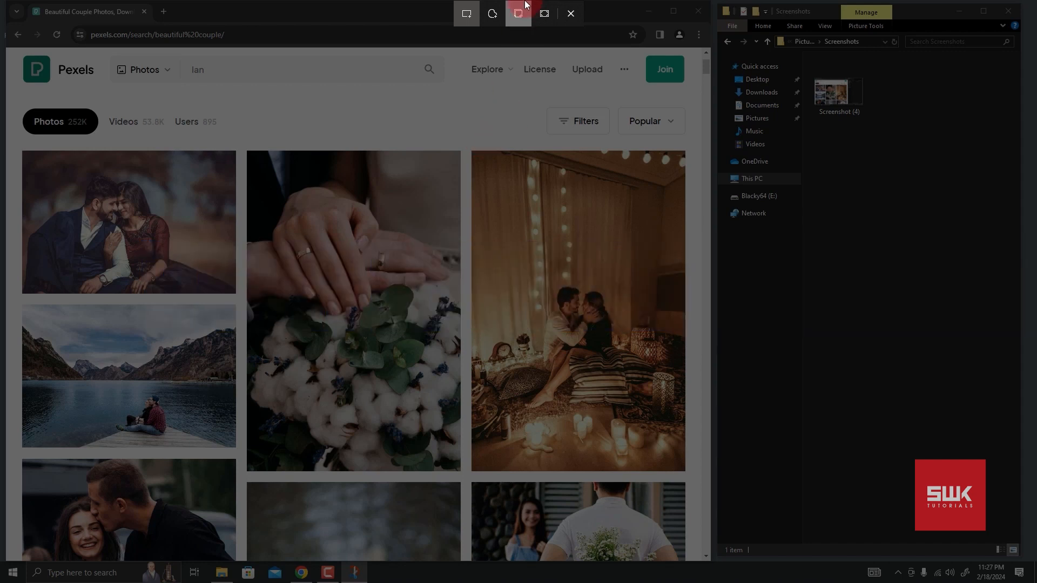
pyautogui.click(498, 18)
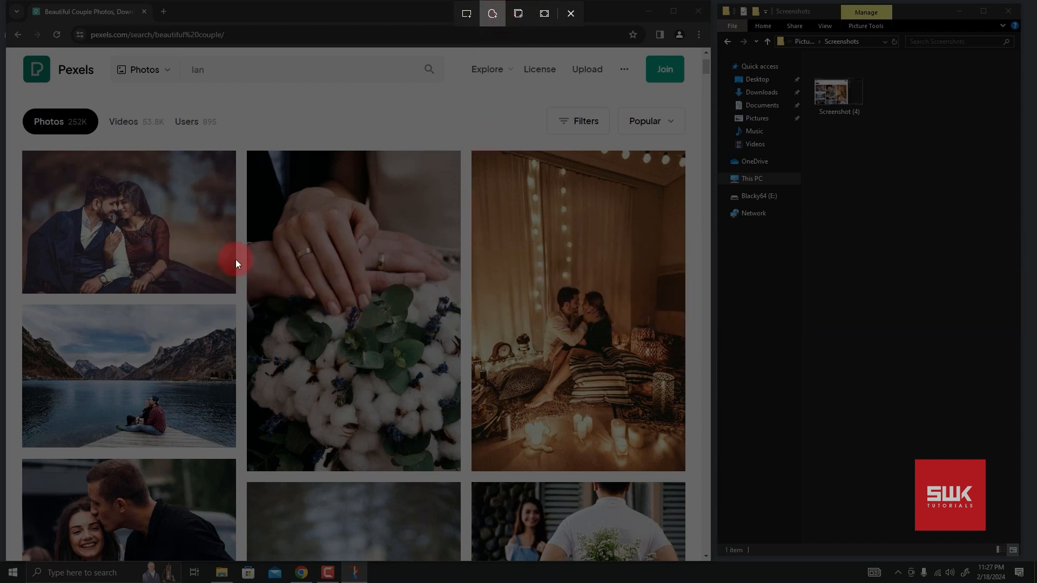
pyautogui.moveTo(238, 293)
pyautogui.mouseDown()
pyautogui.moveTo(170, 248)
pyautogui.moveTo(166, 213)
pyautogui.moveTo(140, 181)
pyautogui.moveTo(91, 174)
pyautogui.moveTo(75, 203)
pyautogui.moveTo(25, 241)
pyautogui.moveTo(12, 291)
pyautogui.moveTo(76, 299)
pyautogui.moveTo(239, 290)
pyautogui.mouseUp()
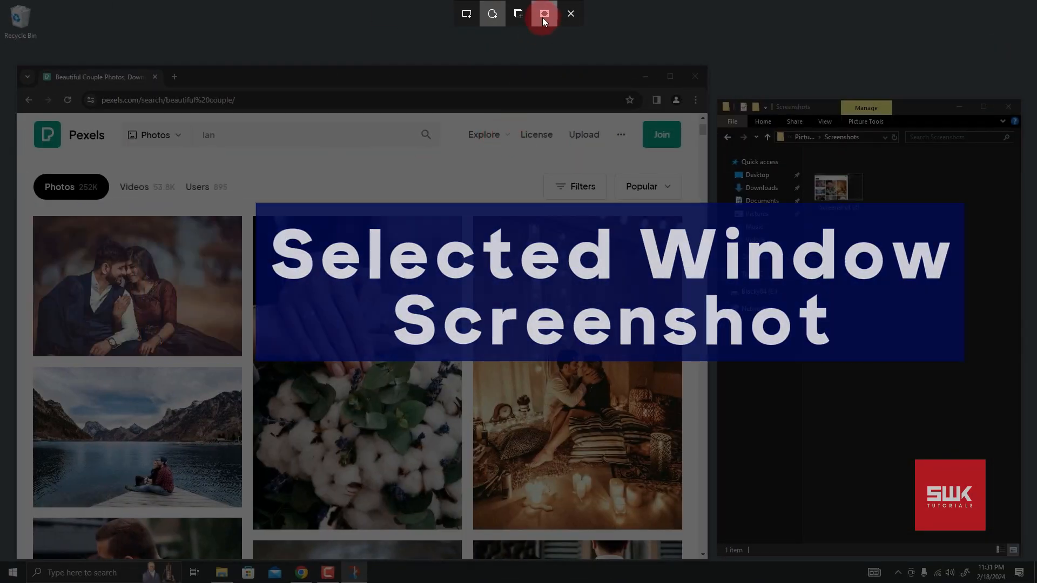
# - Capture a window snip of the Pexels browser window
pyautogui.click(517, 15)
pyautogui.click(507, 85)
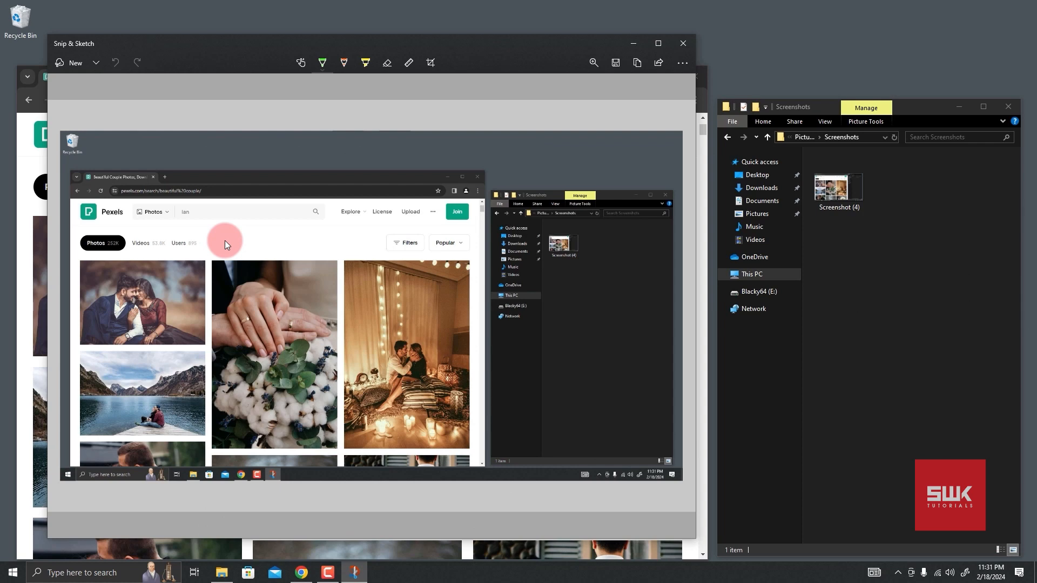
# - Maximize the Snip & Sketch window and crop the full-screen snip down to the Pexels browser window
pyautogui.click(661, 46)
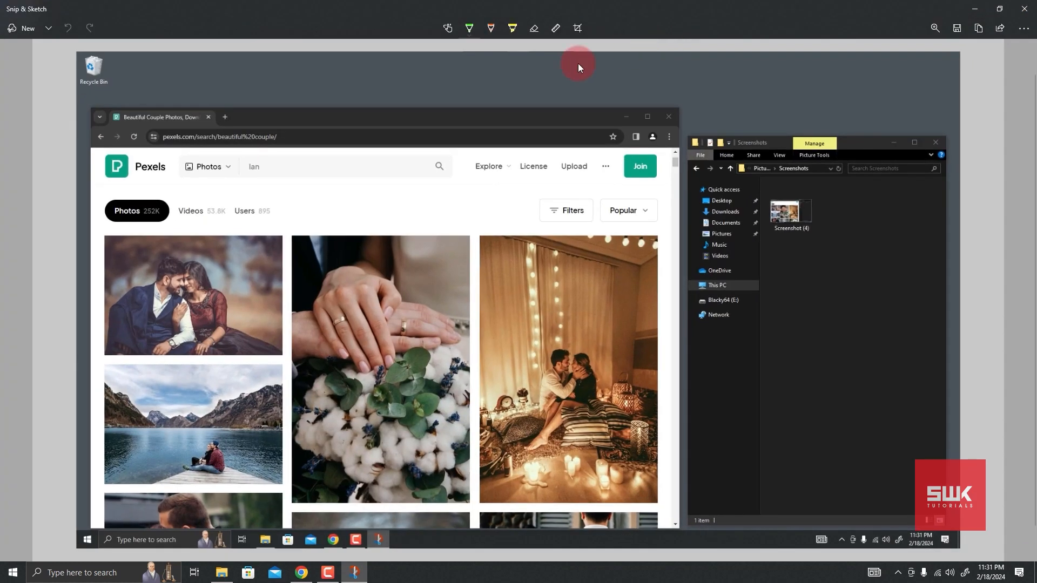
pyautogui.click(579, 28)
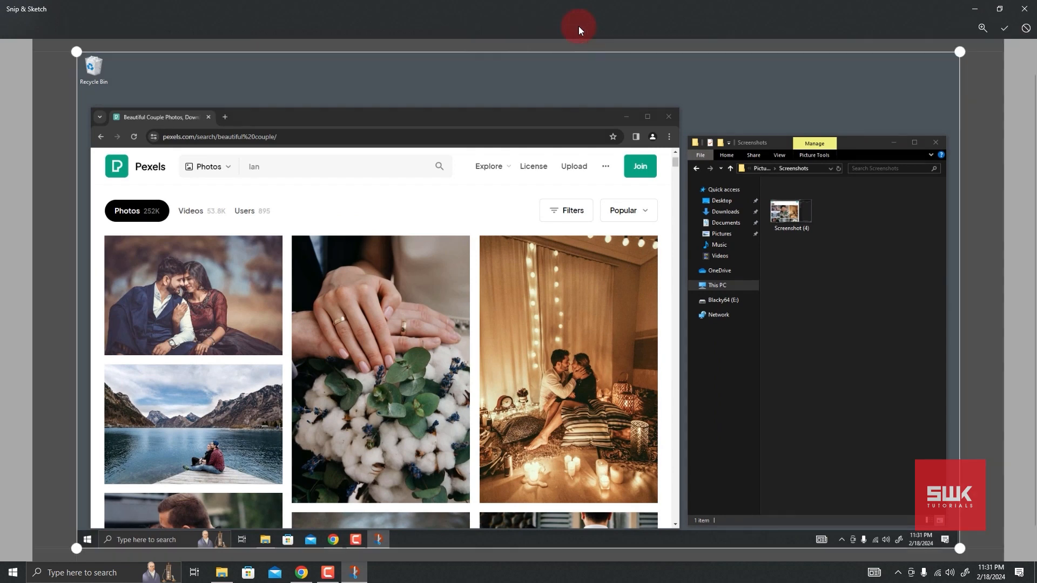
pyautogui.moveTo(76, 53); pyautogui.dragTo(89, 108)
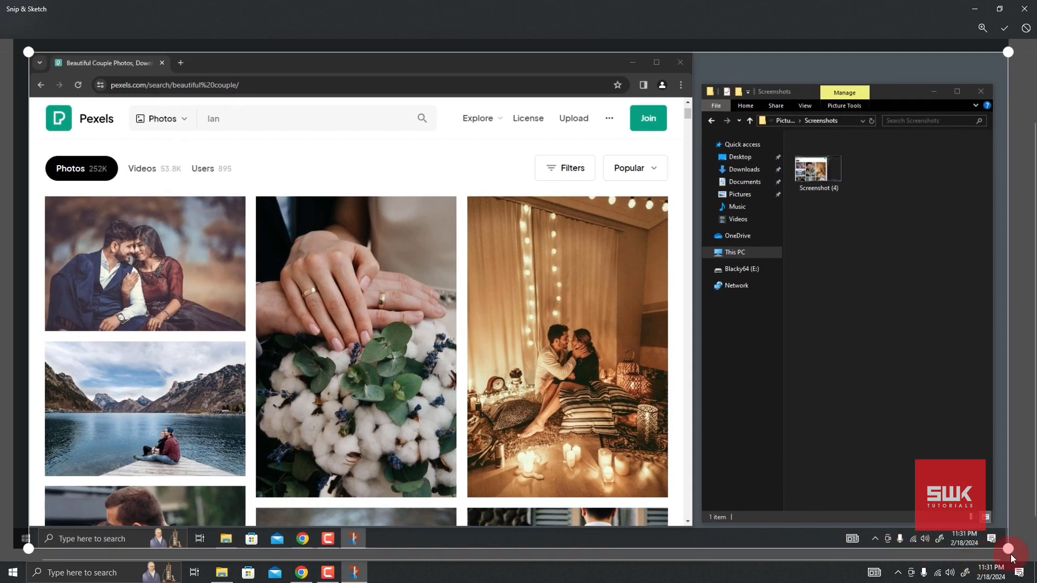
pyautogui.moveTo(1008, 548); pyautogui.dragTo(692, 526)
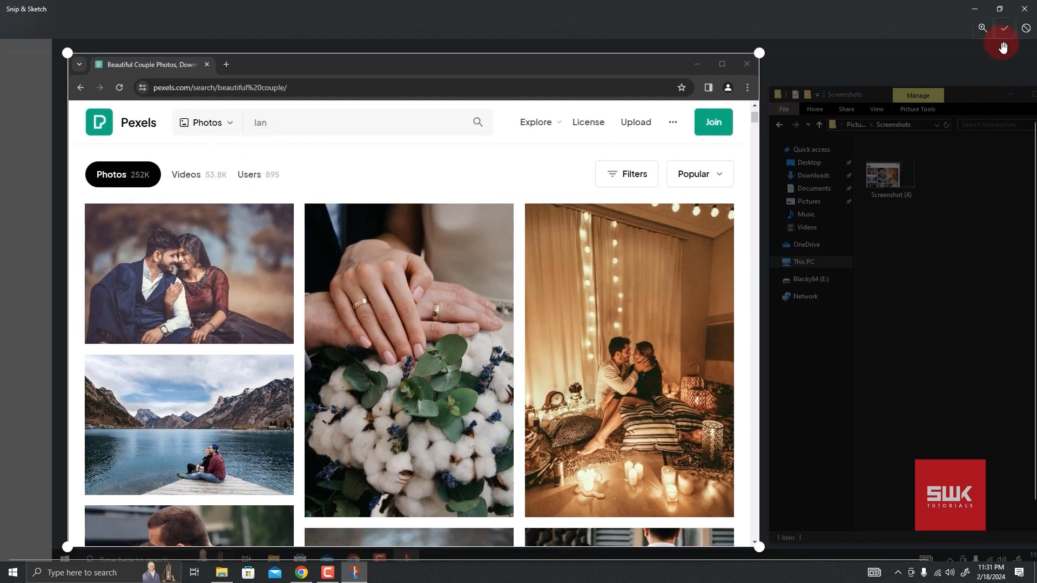
pyautogui.click(1003, 43)
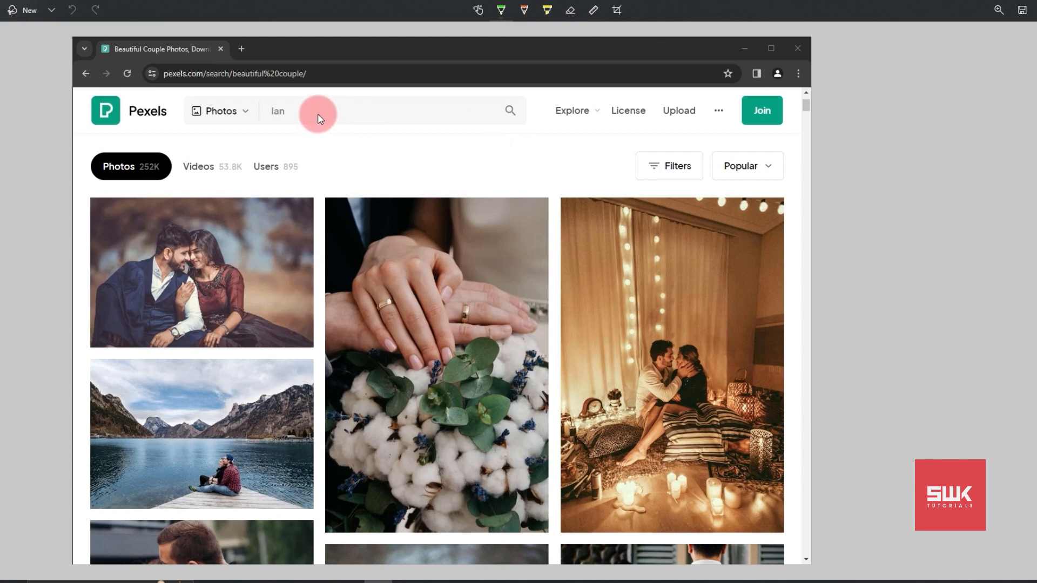
# - Highlight the search text in the snip's Pexels search bar with the yellow highlighter, undoing the stray first mark
pyautogui.click(549, 10)
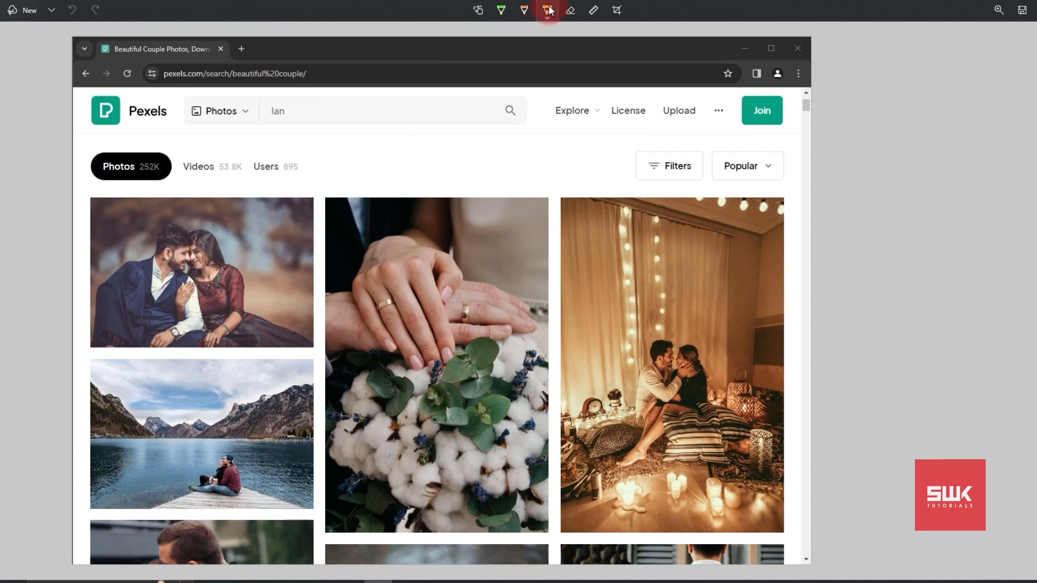
pyautogui.click(339, 112)
pyautogui.hotkey('ctrl', 'z')
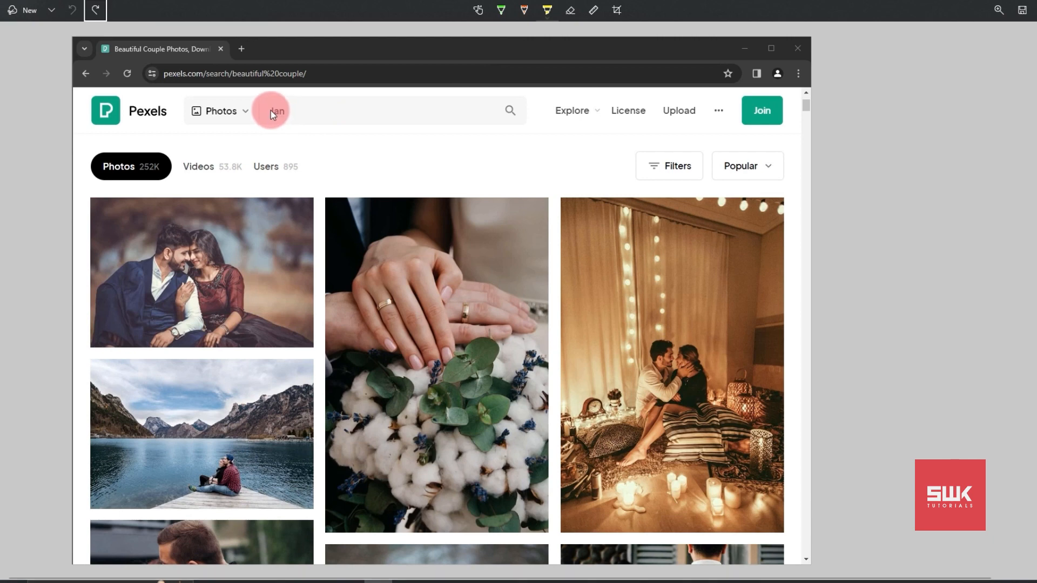
pyautogui.moveTo(286, 111); pyautogui.dragTo(288, 111)
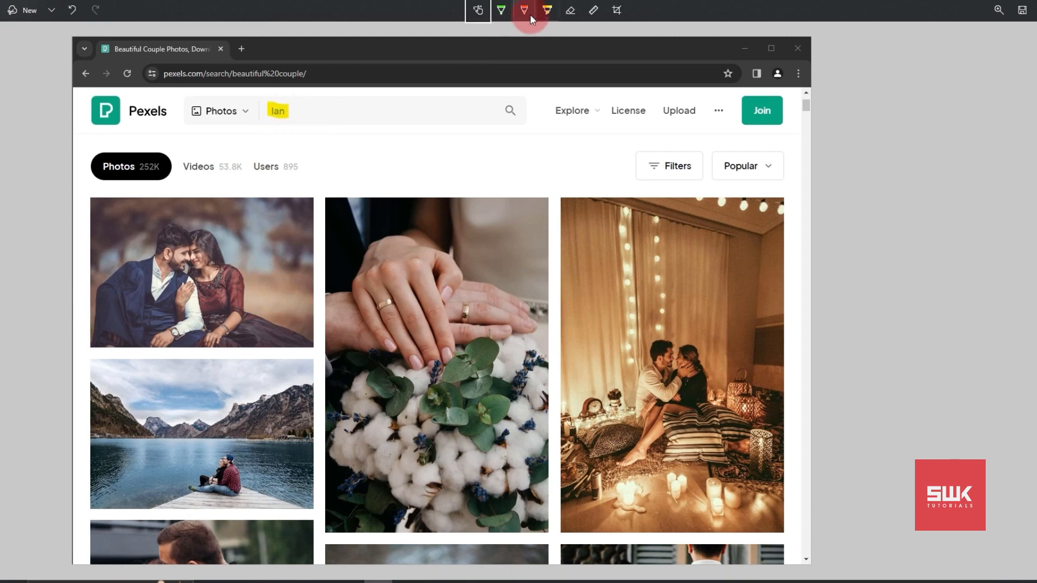
# - Change the highlighter to orange with a thinner stroke and highlight across the Videos and Users labels
pyautogui.click(548, 10)
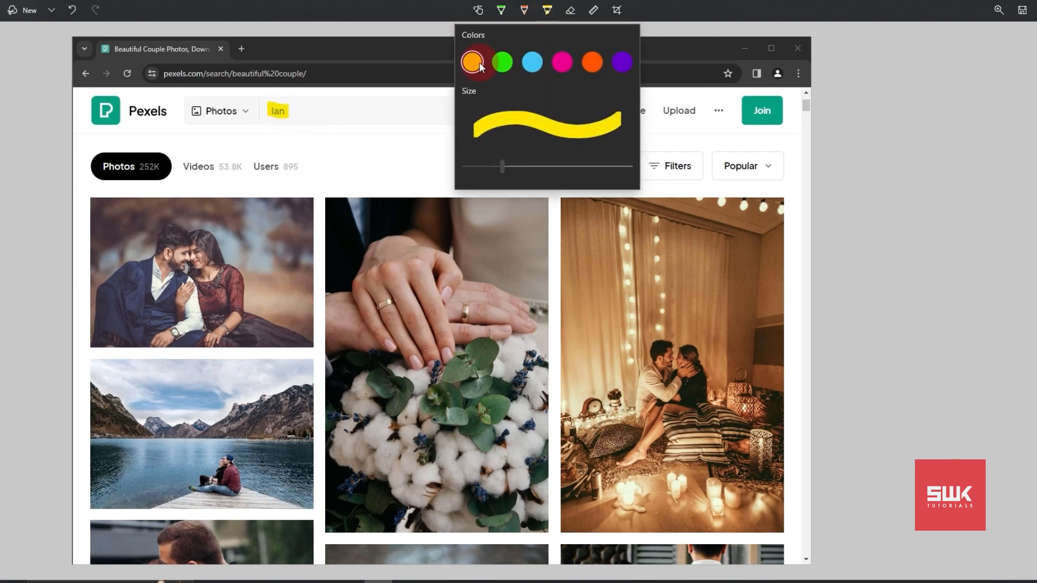
pyautogui.click(590, 60)
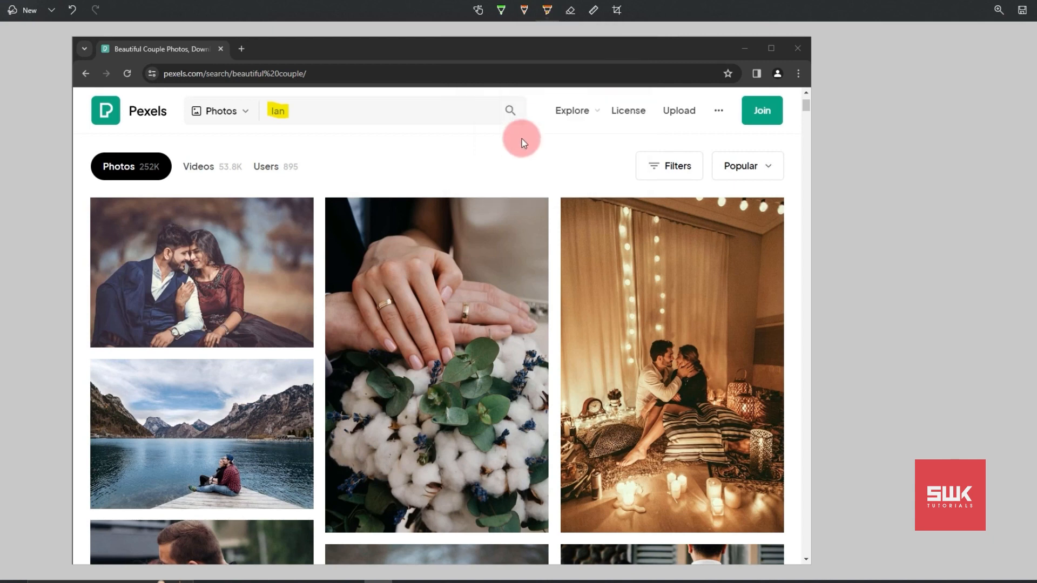
pyautogui.click(549, 11)
pyautogui.moveTo(505, 167); pyautogui.dragTo(484, 164)
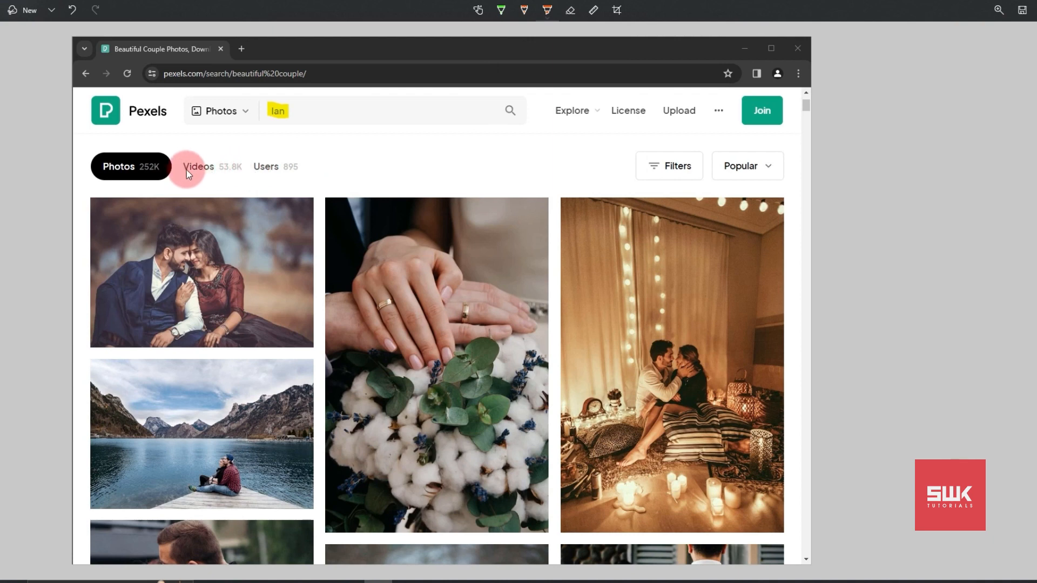
pyautogui.moveTo(184, 167); pyautogui.dragTo(232, 166)
pyautogui.moveTo(299, 167); pyautogui.dragTo(303, 166)
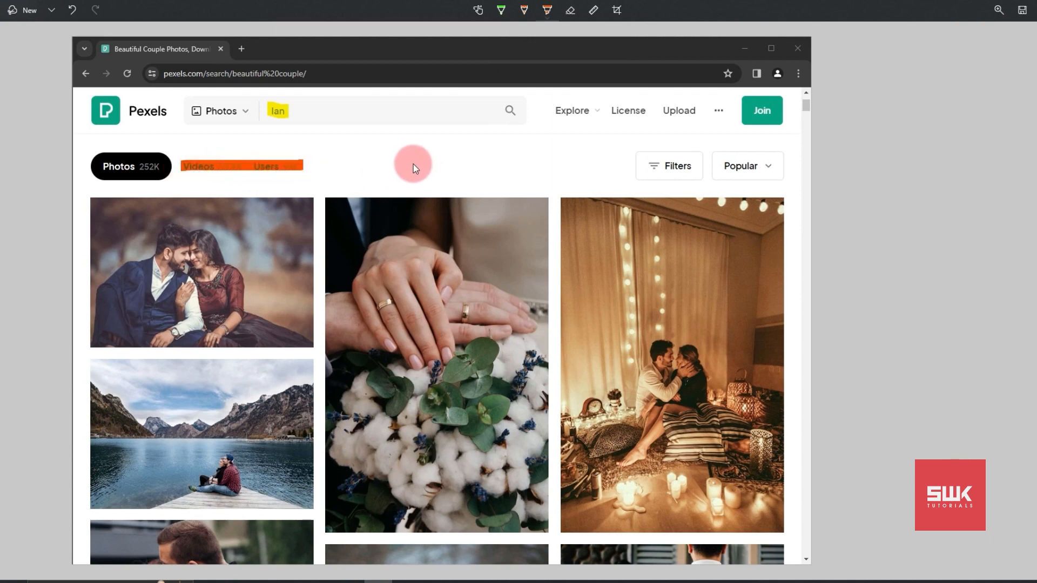
# - Draw a green ballpoint arrow pointing at the couple in the candlelit photo, and open the pencil's color and size options
pyautogui.click(500, 12)
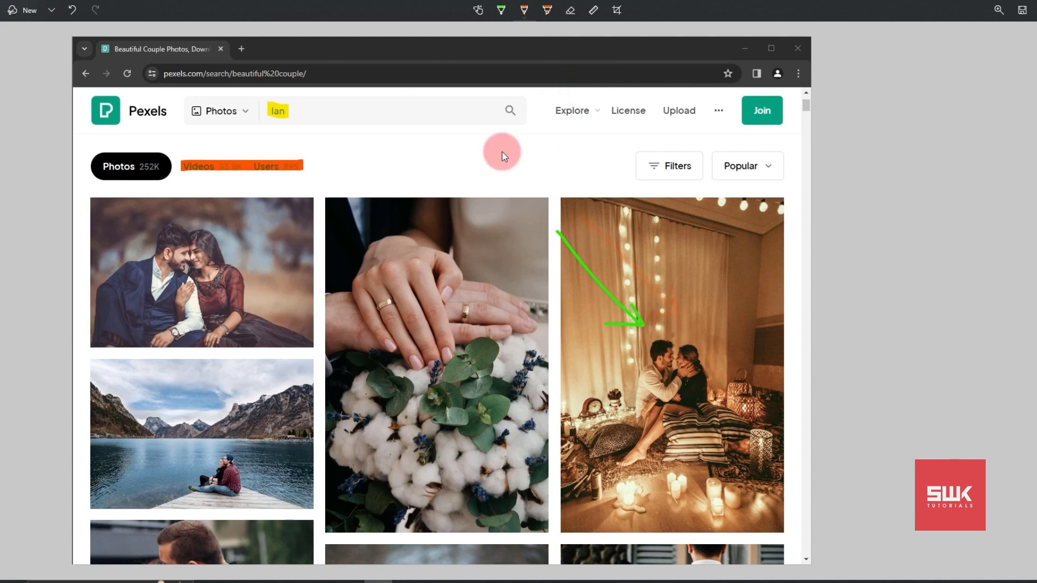
pyautogui.click(524, 13)
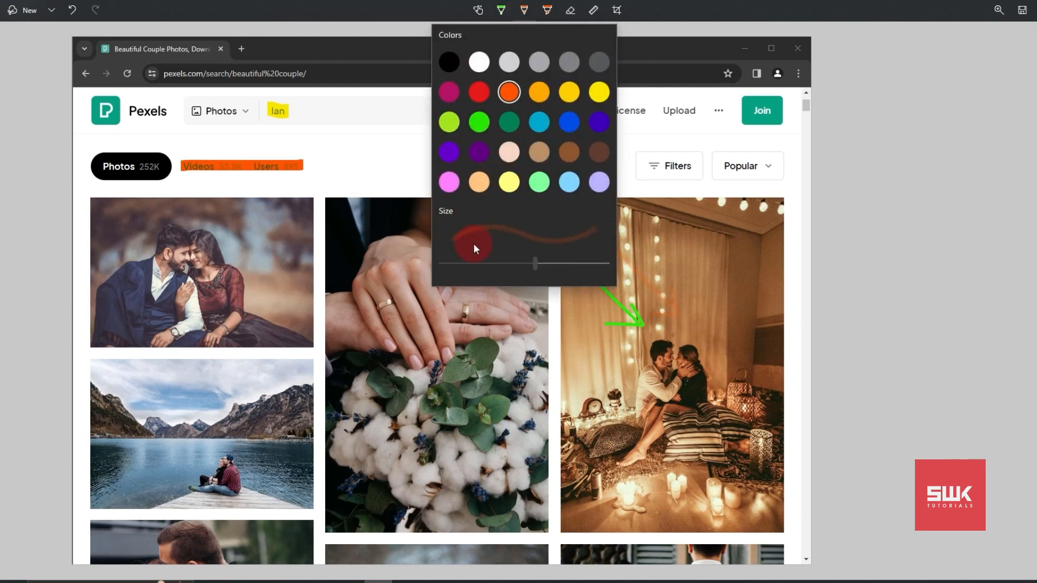
# - Place the horizontal ruler over the upper part of the photos and draw a straight orange ballpoint line along it across the first couple photo
pyautogui.click(588, 10)
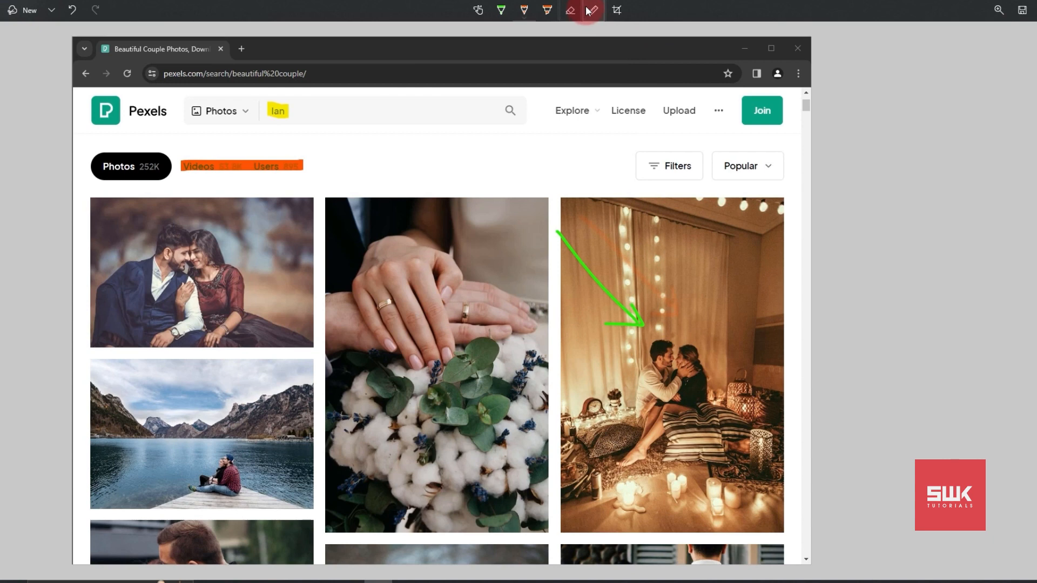
pyautogui.click(589, 11)
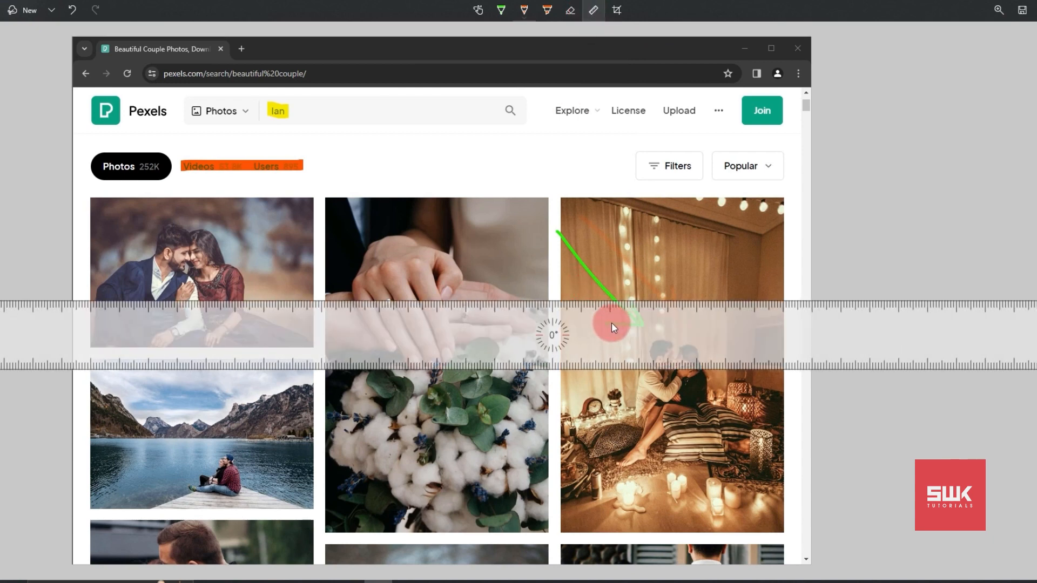
pyautogui.moveTo(611, 323); pyautogui.dragTo(554, 305)
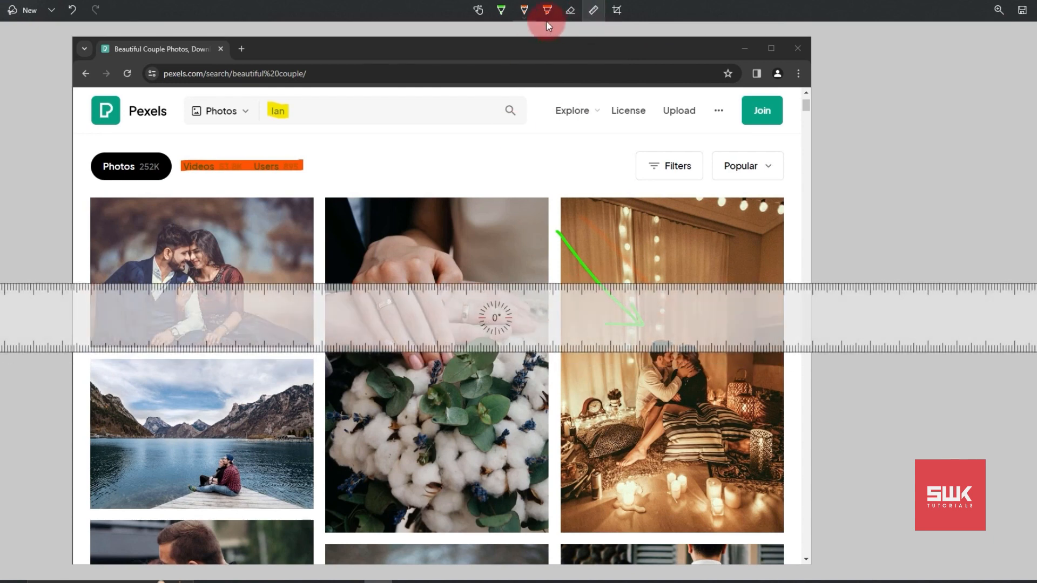
pyautogui.click(502, 15)
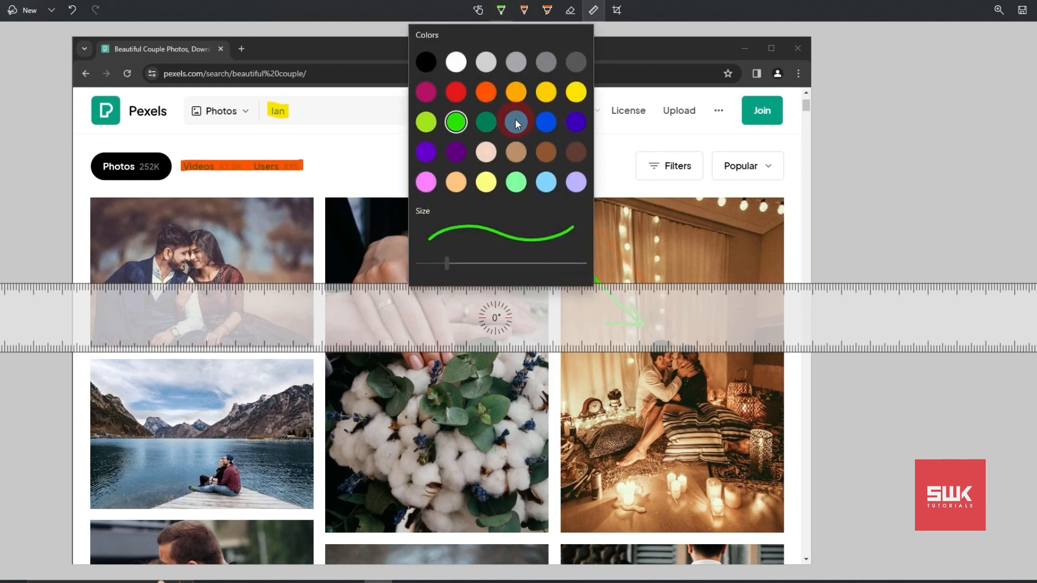
pyautogui.moveTo(467, 297); pyautogui.dragTo(466, 235)
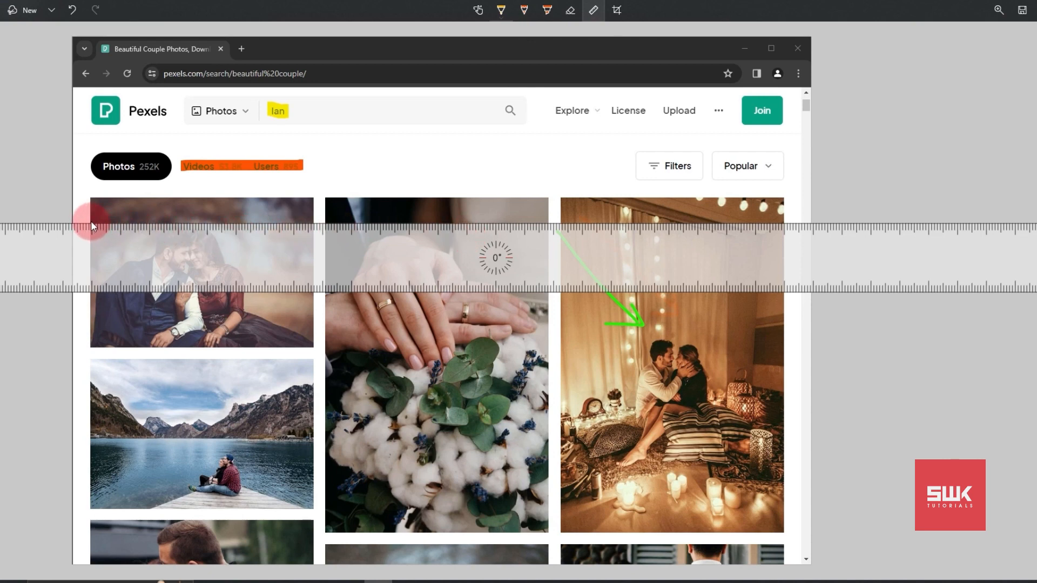
pyautogui.moveTo(109, 222); pyautogui.dragTo(269, 222)
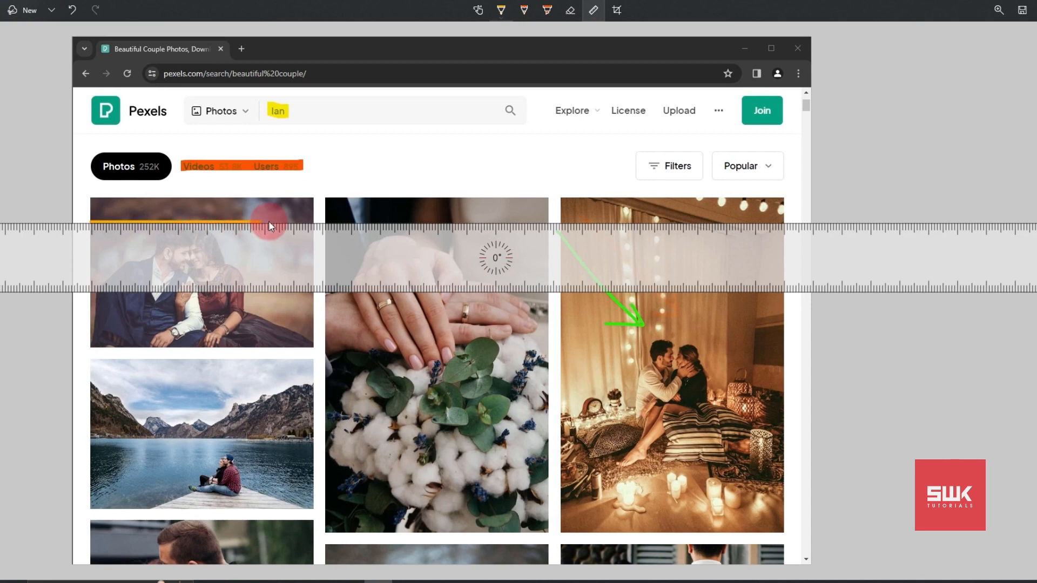
# - Extend the orange ruler line across all three photo columns, and draw a second parallel orange line just above it
pyautogui.moveTo(477, 220); pyautogui.dragTo(770, 225)
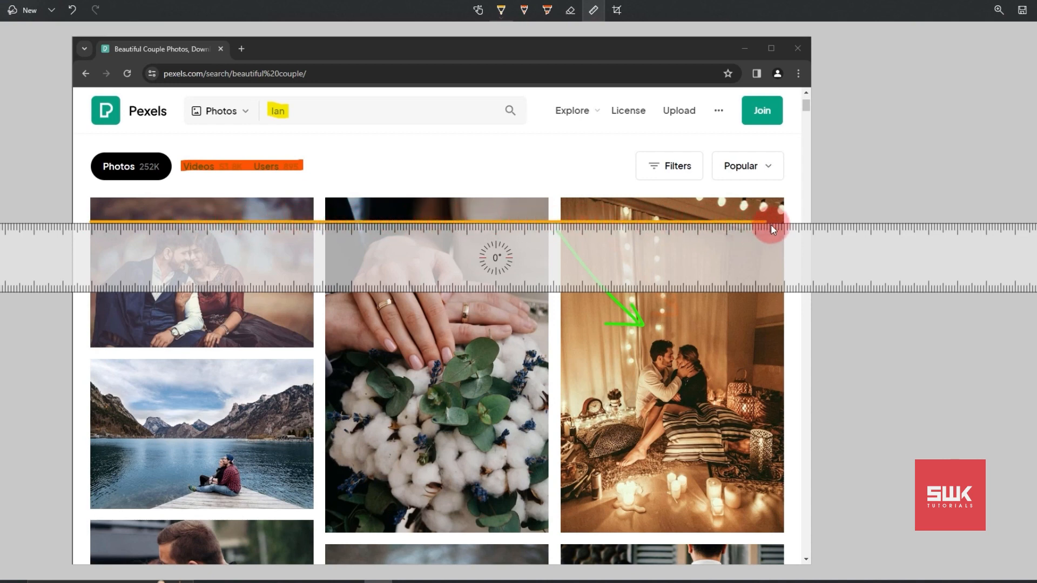
pyautogui.moveTo(631, 272); pyautogui.dragTo(601, 254)
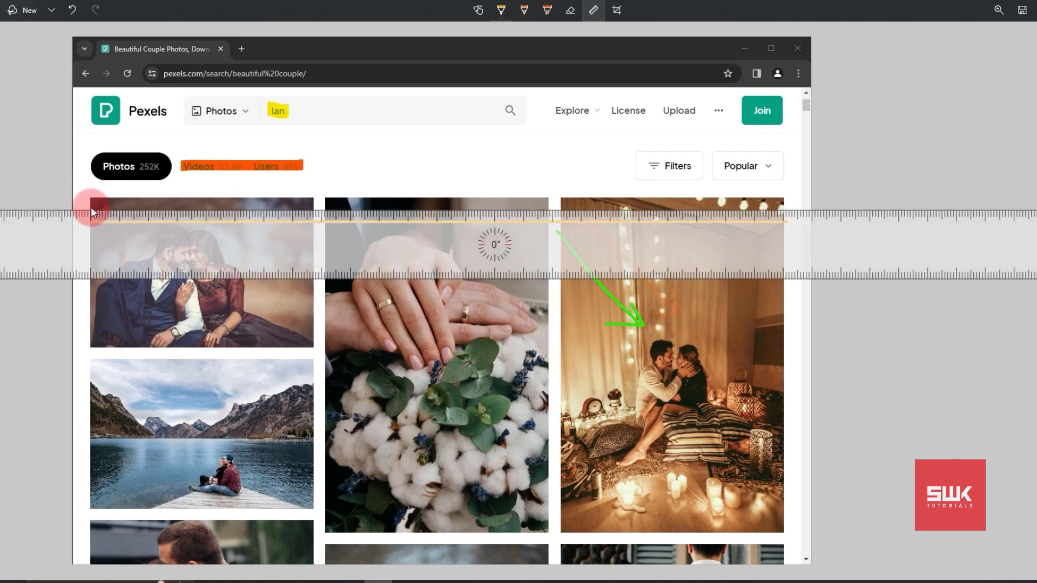
pyautogui.moveTo(91, 208); pyautogui.dragTo(785, 214)
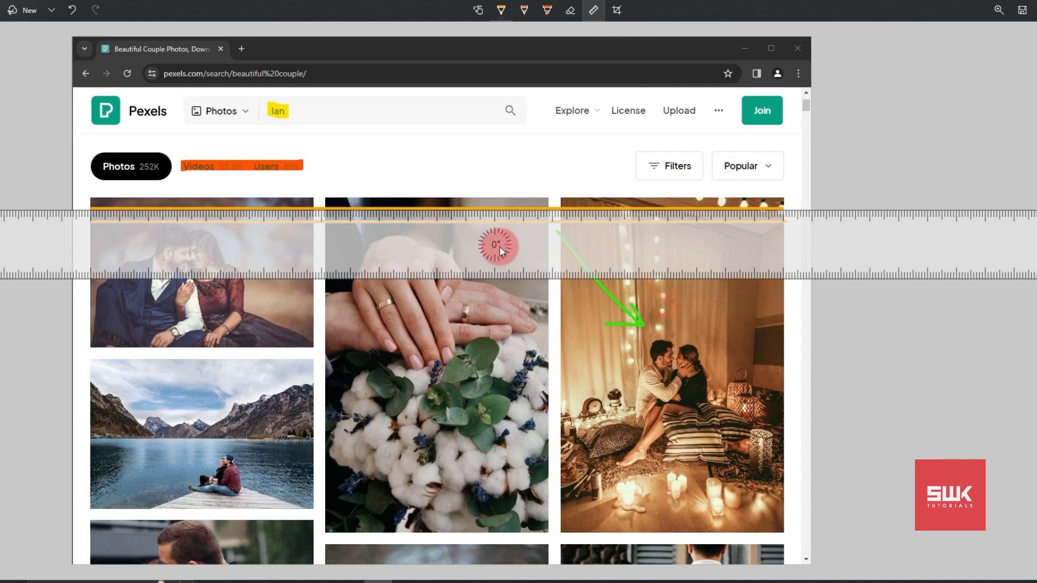
# - Rotate the ruler to 45° and draw two parallel diagonal orange lines along it across the photo of the hands
pyautogui.scroll(18, 494, 245)
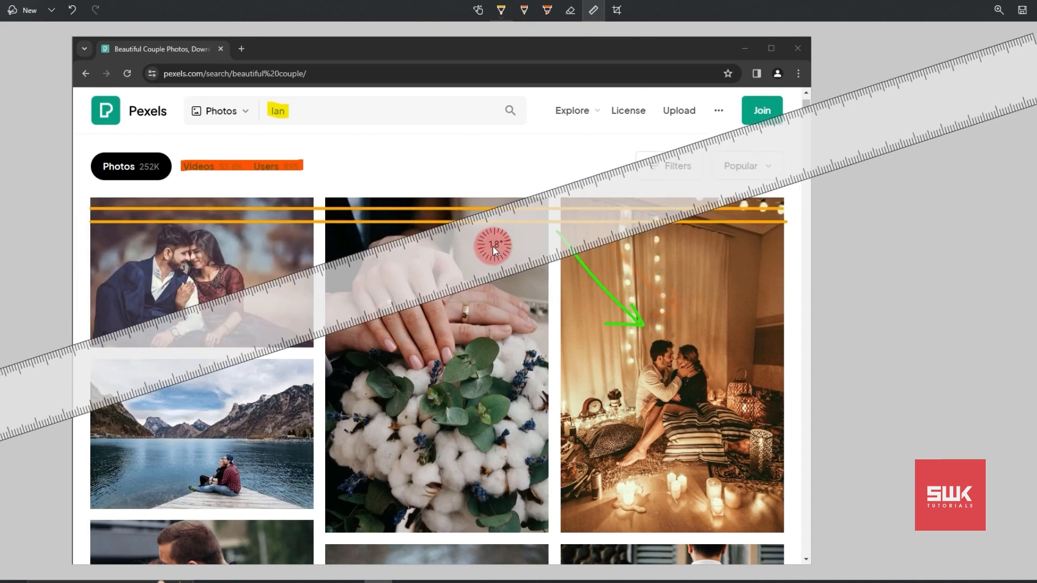
pyautogui.scroll(20, 493, 245)
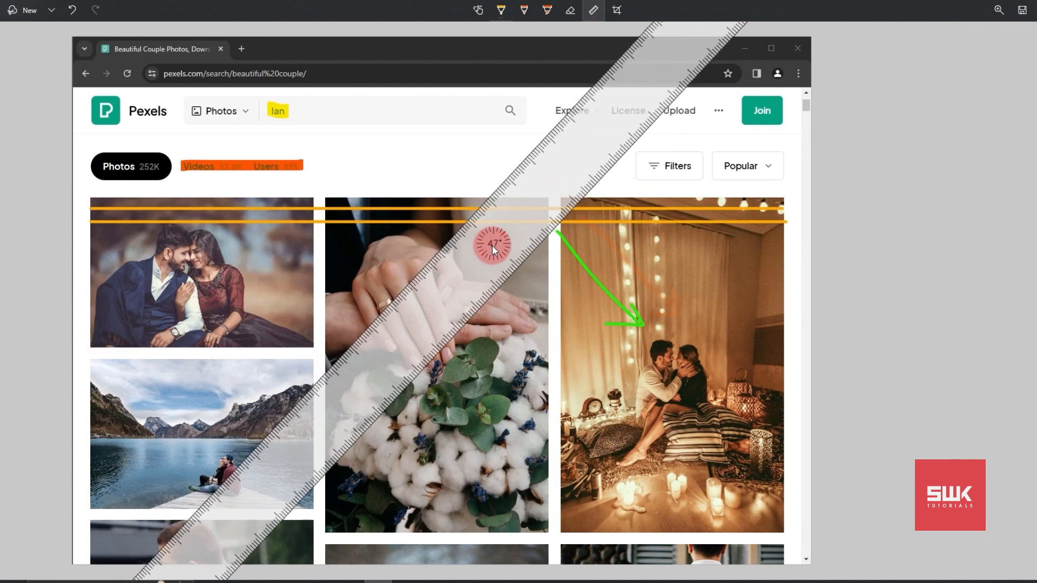
pyautogui.scroll(-2, 492, 246)
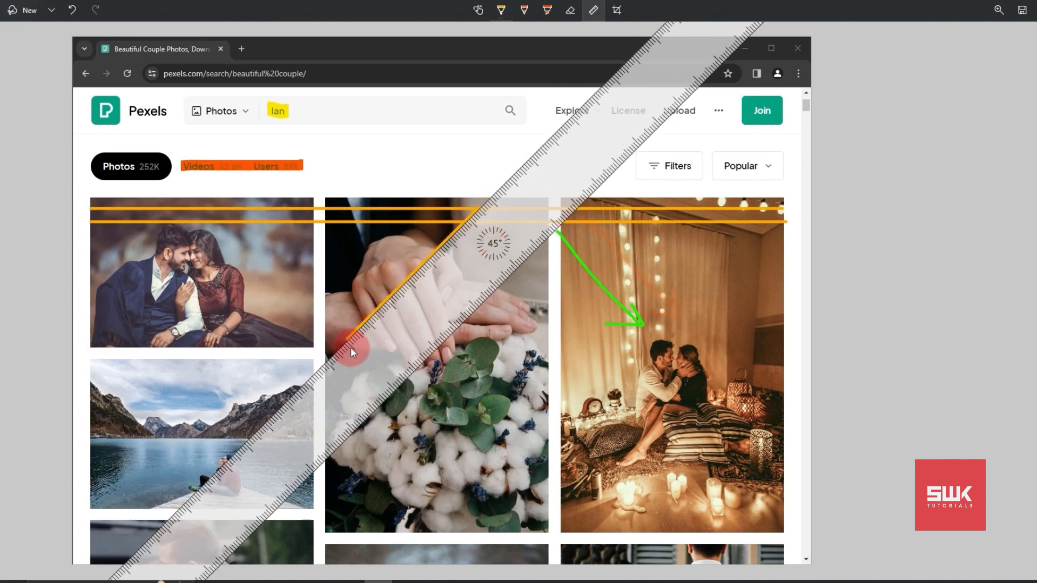
pyautogui.moveTo(334, 364); pyautogui.dragTo(332, 366)
pyautogui.moveTo(484, 265); pyautogui.dragTo(467, 263)
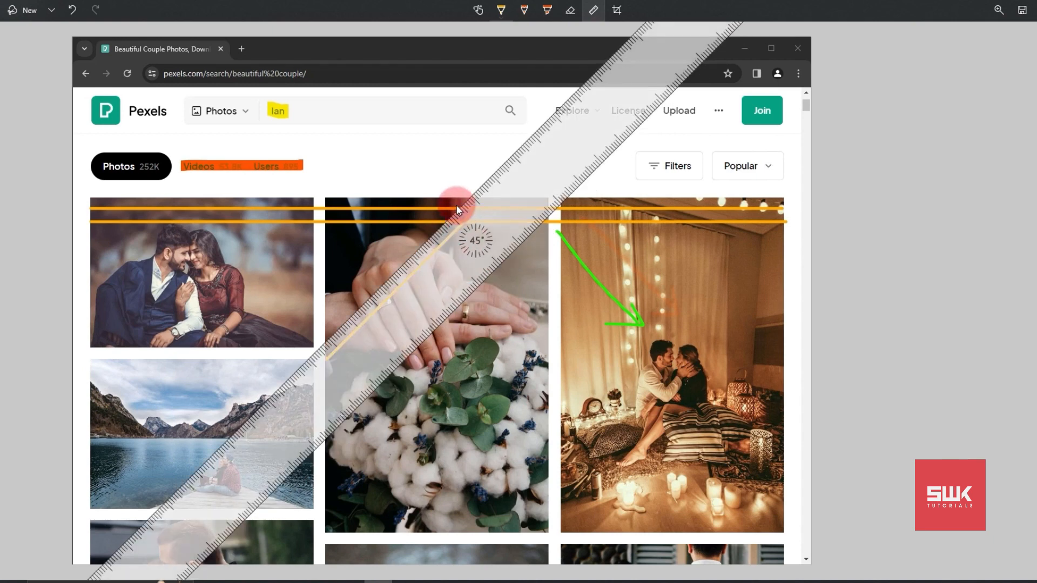
pyautogui.moveTo(456, 205); pyautogui.dragTo(384, 274)
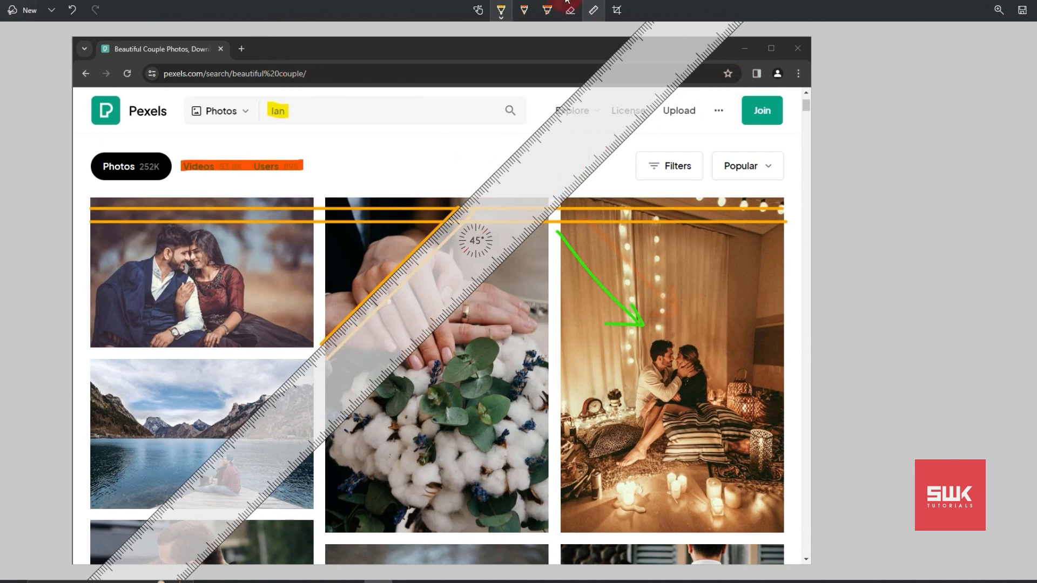
# - Replace the ruler with the protractor and shrink it to a smaller circle over the photos
pyautogui.click(594, 12)
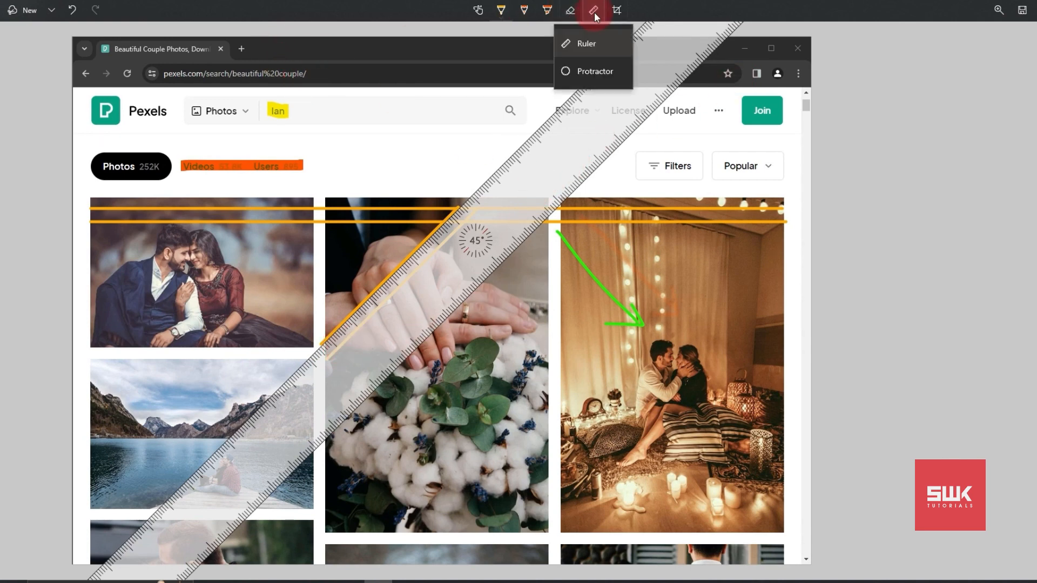
pyautogui.click(600, 73)
pyautogui.moveTo(544, 266); pyautogui.dragTo(547, 310)
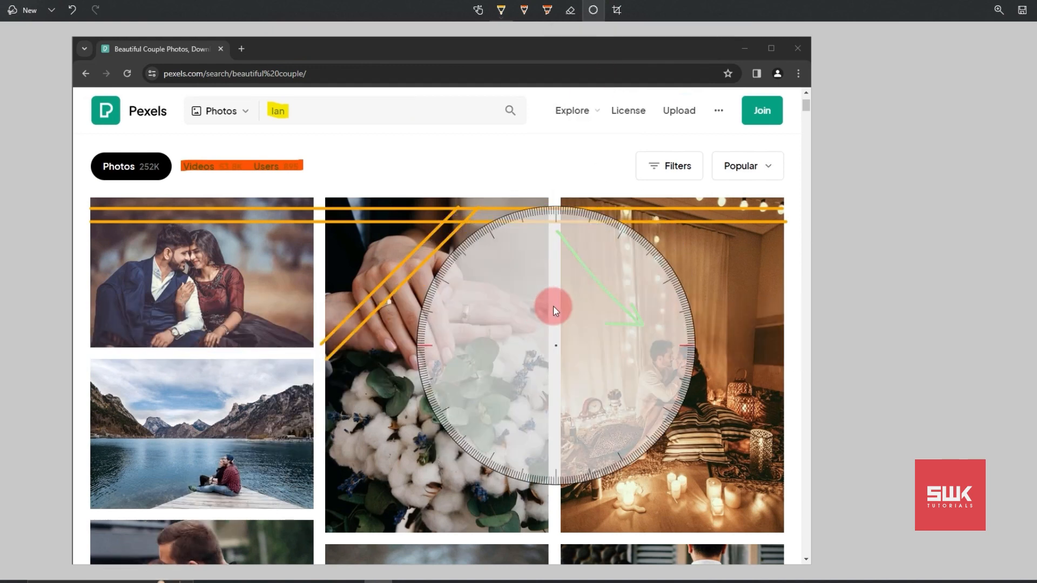
pyautogui.scroll(-1, 554, 306)
pyautogui.scroll(-5, 553, 305)
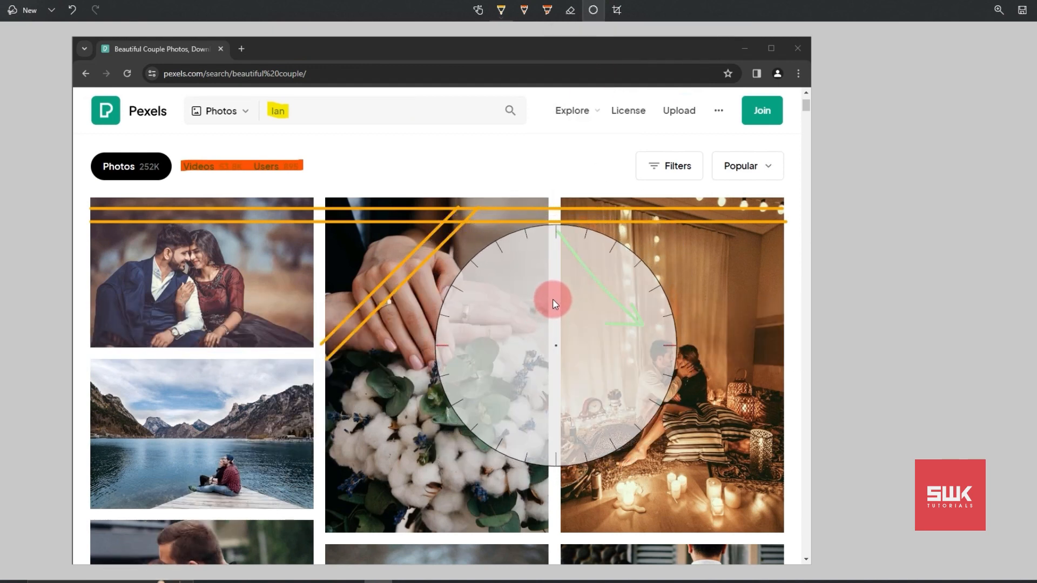
pyautogui.scroll(-5, 552, 299)
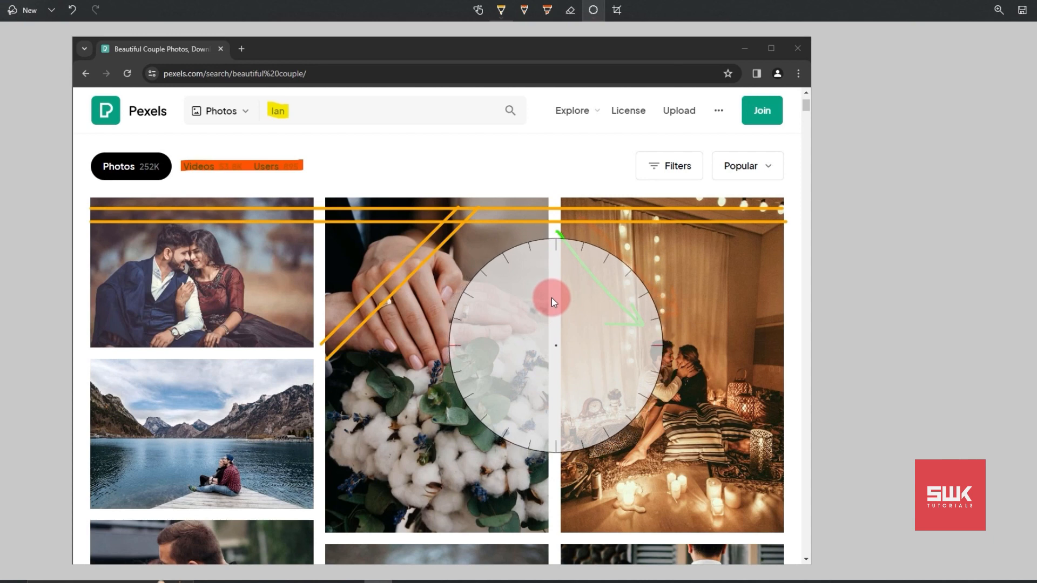
# - Place the protractor over the couple in the candlelit photo, shrink it slightly, and trace a full 360° orange circle around its edge
pyautogui.moveTo(559, 284); pyautogui.dragTo(674, 305)
pyautogui.scroll(-3, 655, 306)
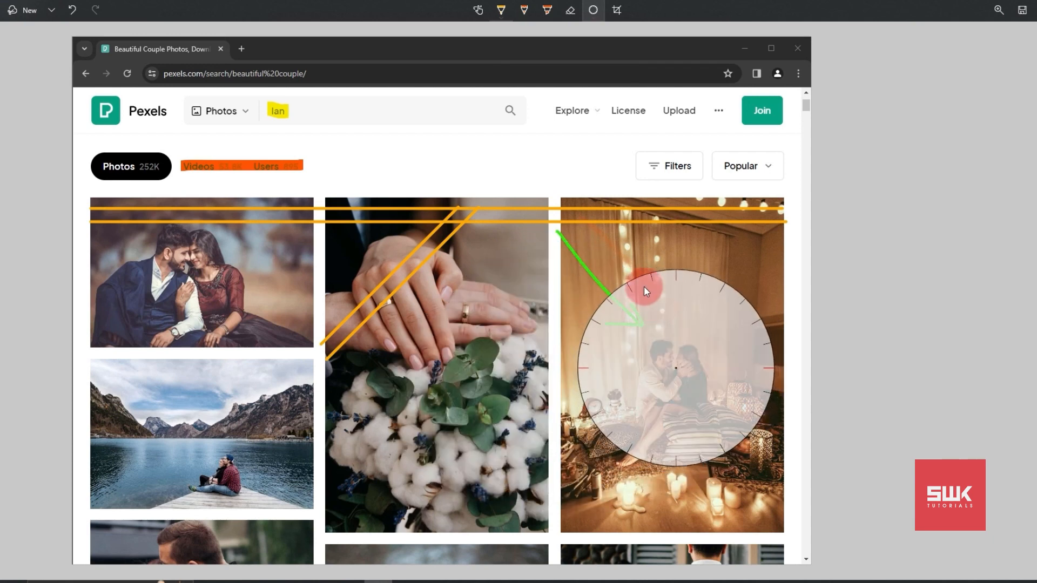
pyautogui.moveTo(651, 273)
pyautogui.mouseDown()
pyautogui.moveTo(586, 333)
pyautogui.moveTo(588, 406)
pyautogui.moveTo(689, 461)
pyautogui.moveTo(774, 394)
pyautogui.moveTo(731, 310)
pyautogui.moveTo(654, 293)
pyautogui.moveTo(664, 287)
pyautogui.mouseUp()
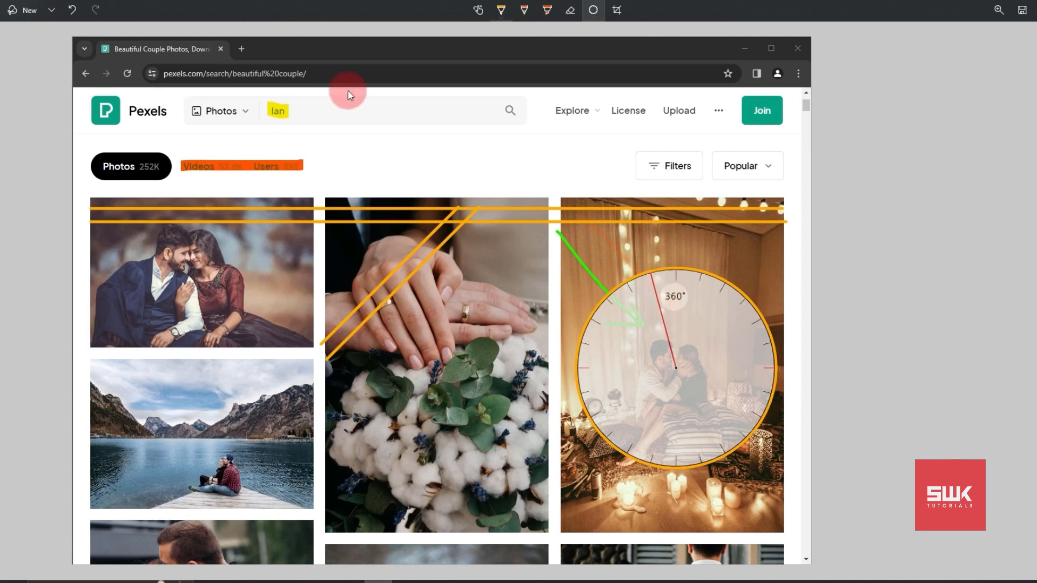
# - Erase the shaft of the green arrow and hide the protractor
pyautogui.click(570, 10)
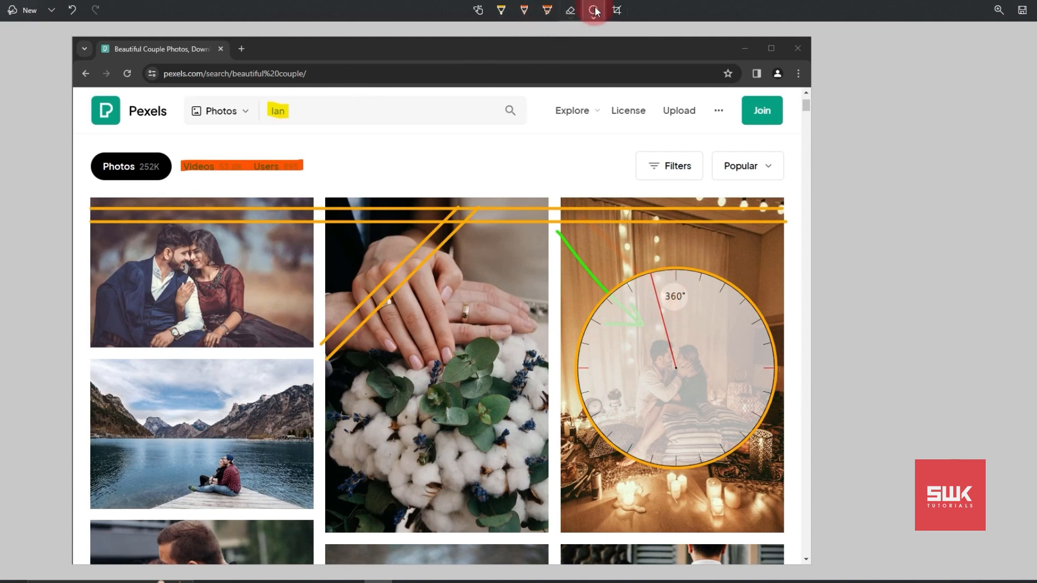
pyautogui.moveTo(563, 255)
pyautogui.mouseDown()
pyautogui.moveTo(637, 301)
pyautogui.moveTo(634, 318)
pyautogui.mouseUp()
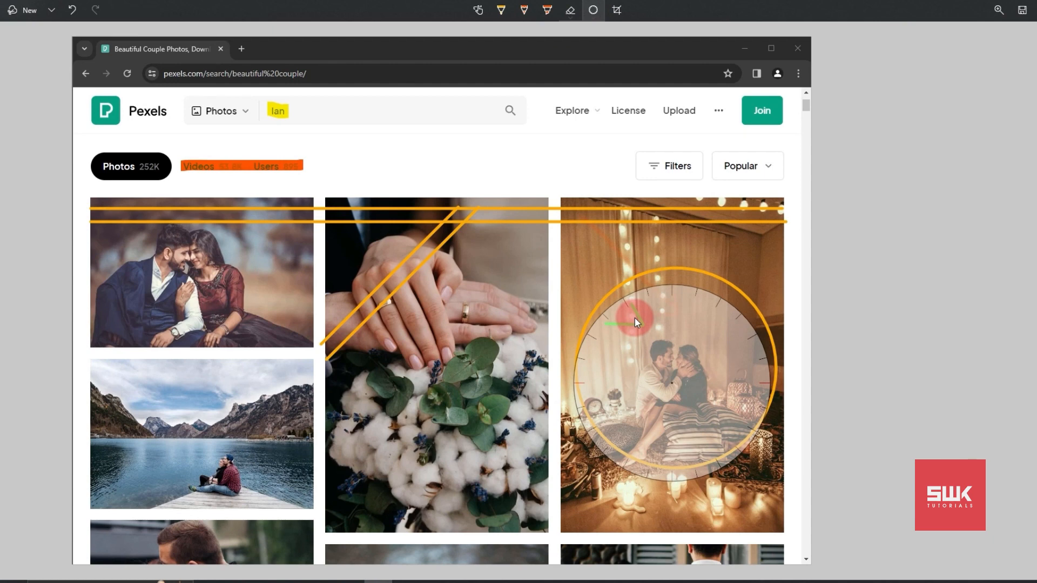
pyautogui.click(592, 11)
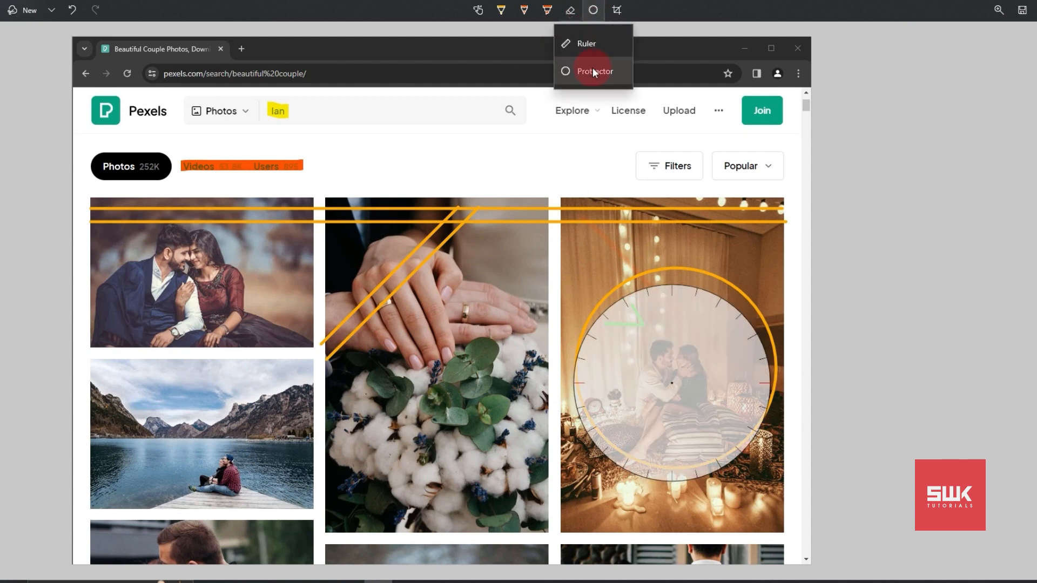
pyautogui.click(592, 70)
# - Erase the remaining green arrowhead above the candlelit couple, and clear all other ink from the snip
pyautogui.click(571, 11)
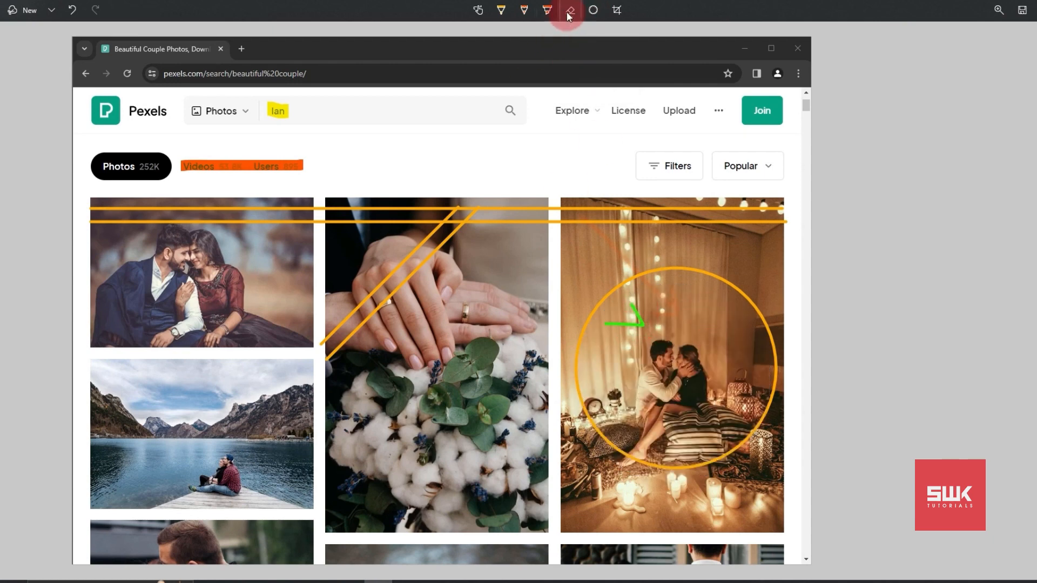
pyautogui.click(570, 11)
pyautogui.click(664, 310)
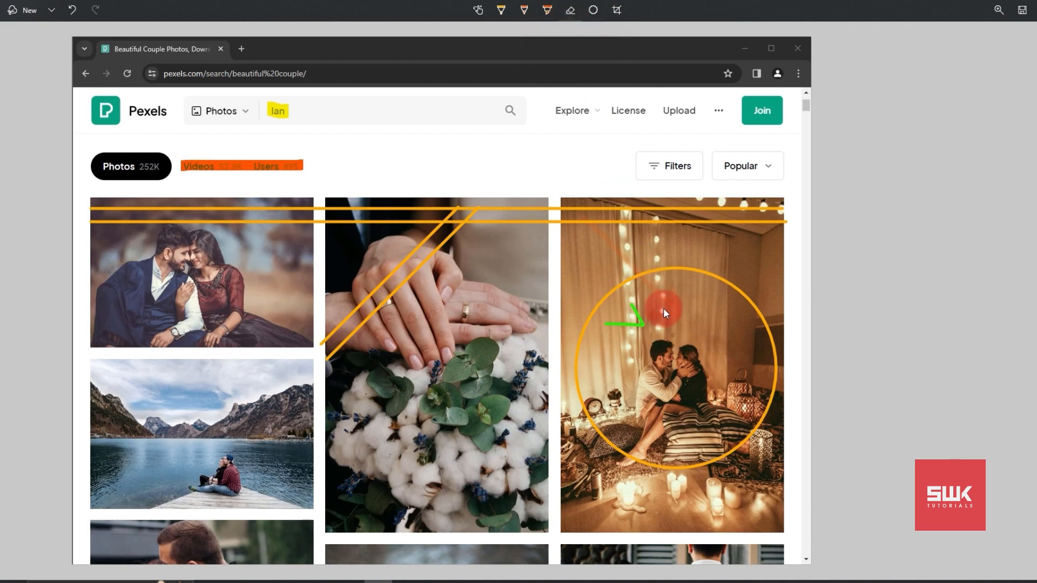
pyautogui.moveTo(641, 334); pyautogui.dragTo(665, 312)
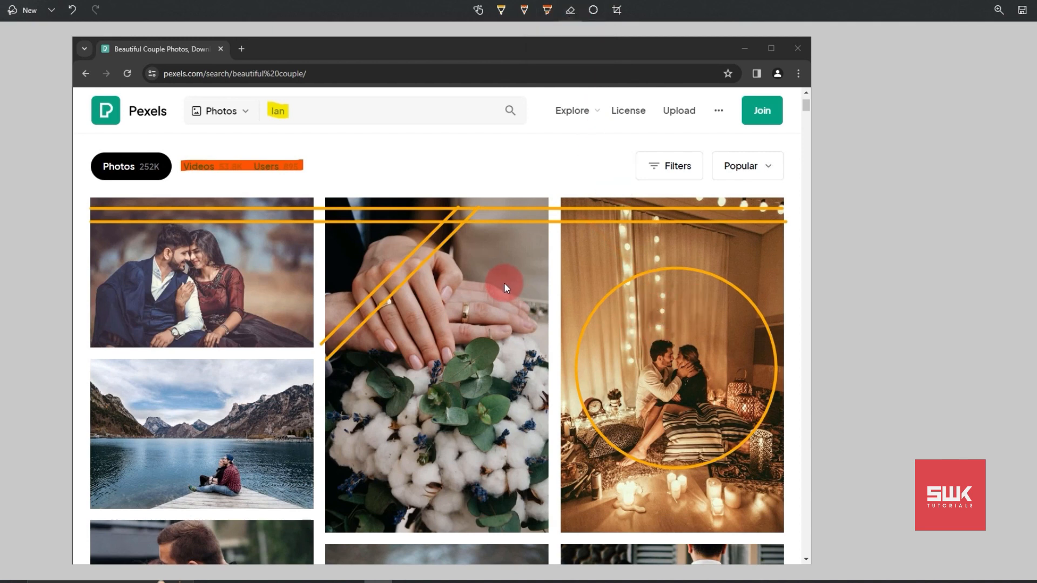
pyautogui.click(568, 11)
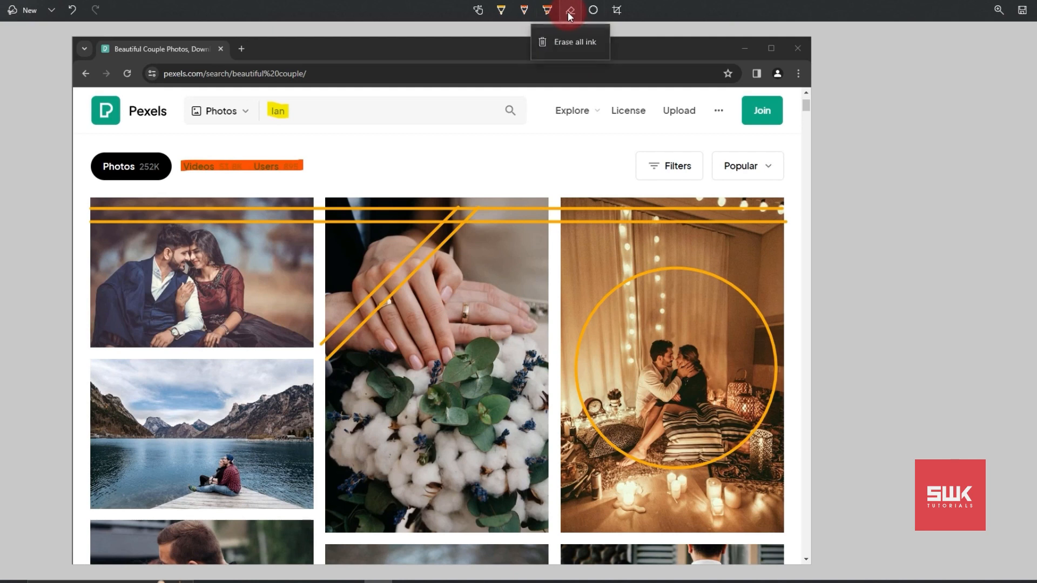
pyautogui.click(573, 44)
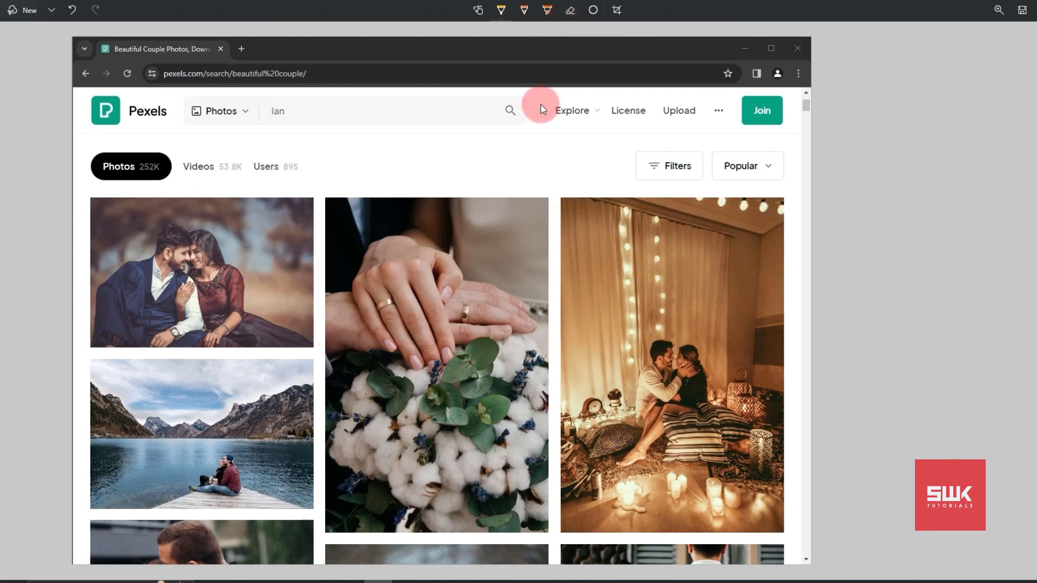